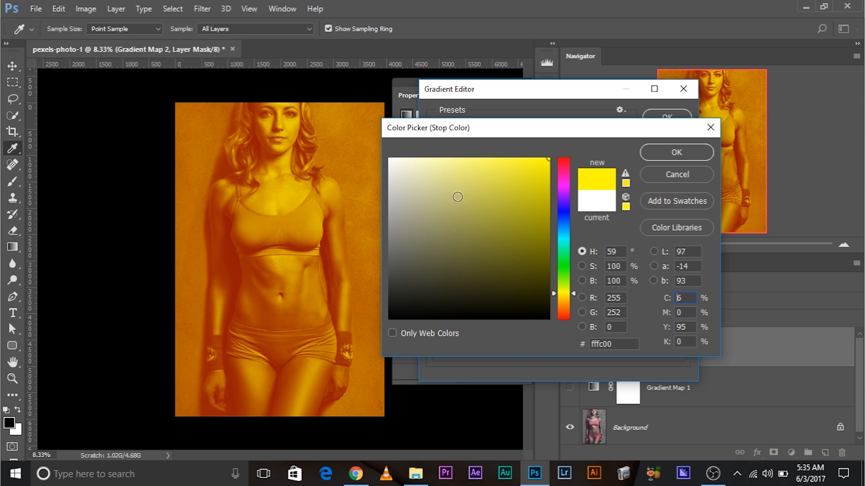
Discard the yellow end-stop colour and try adding a dark red (#3e0000) colour stop at 23% in the Gradient Map 2 gradient.
left_click(701, 177)
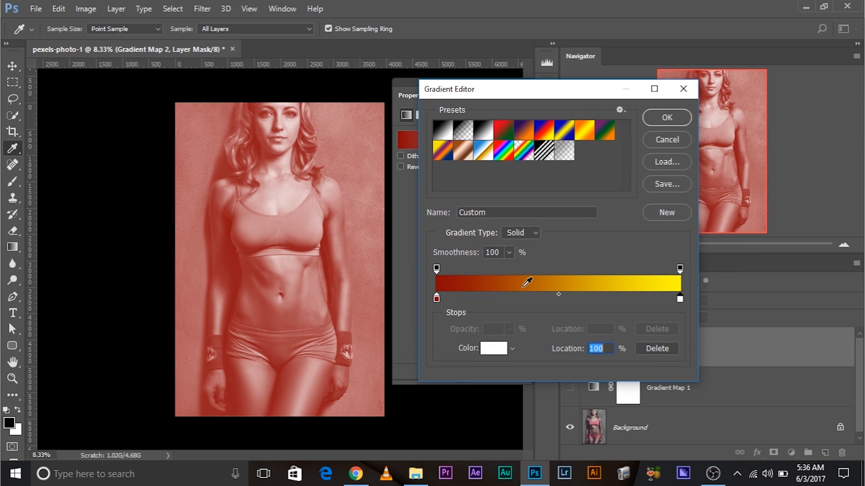
left_click(494, 300)
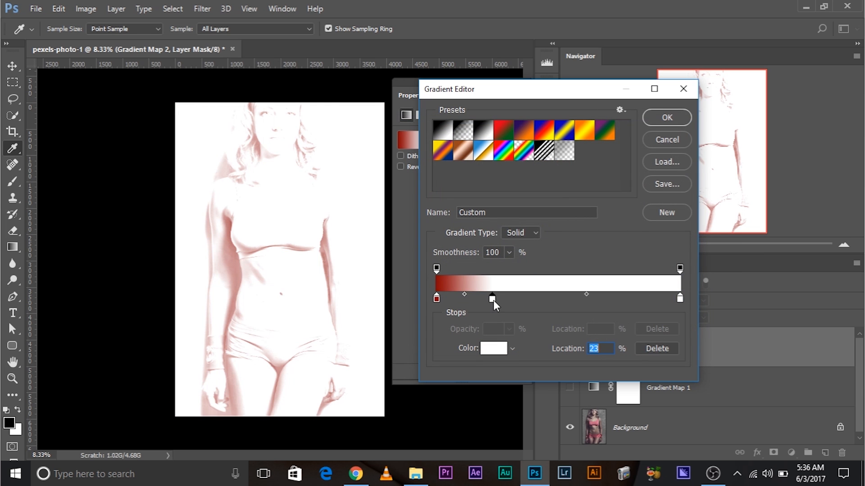
double_click(493, 299)
left_click_drag(523, 286, 550, 280)
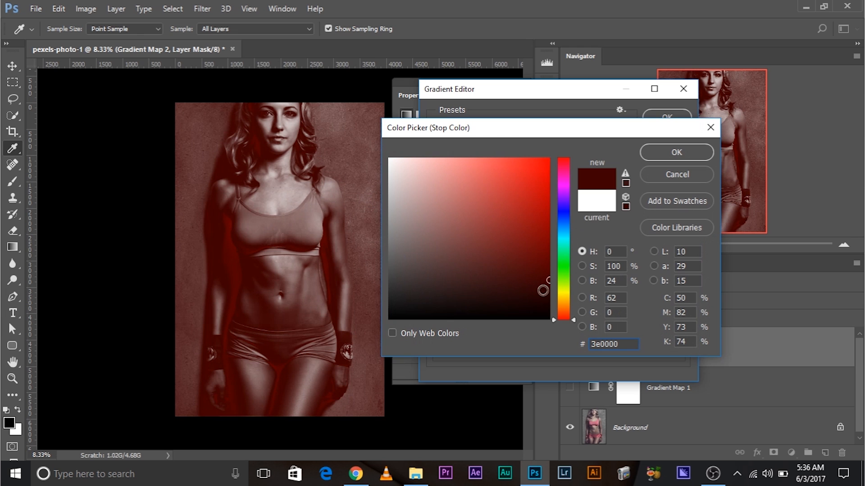
left_click(677, 154)
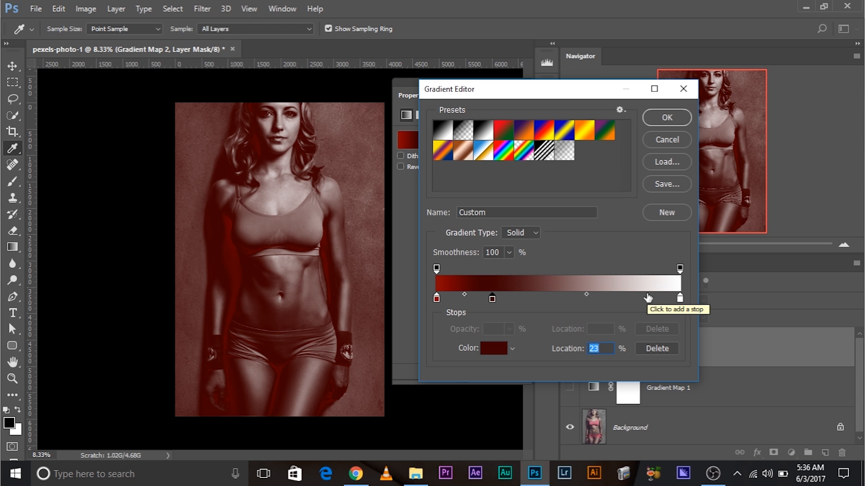
Remove the dark red stop, try a #a34848 stop near the middle of the gradient, and discard all the gradient edits.
left_click_drag(494, 299, 526, 310)
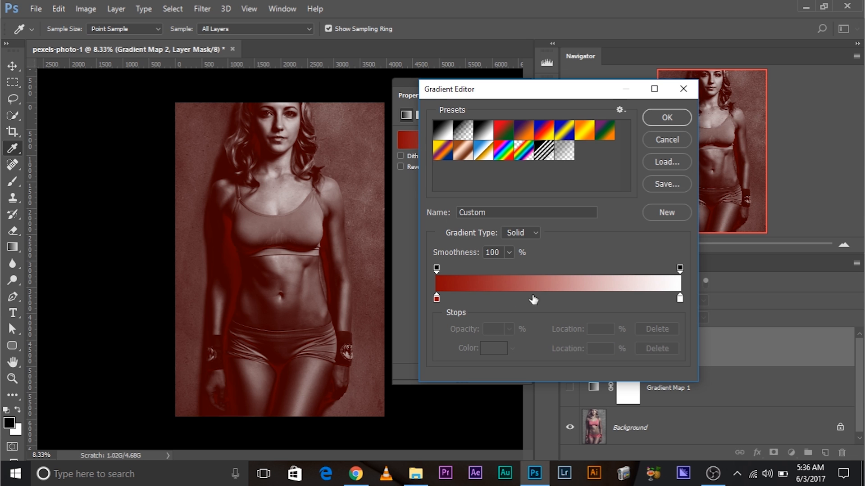
double_click(553, 295)
mouse_move(476, 224)
left_mouse_down()
mouse_move(409, 232)
mouse_move(478, 216)
left_mouse_up()
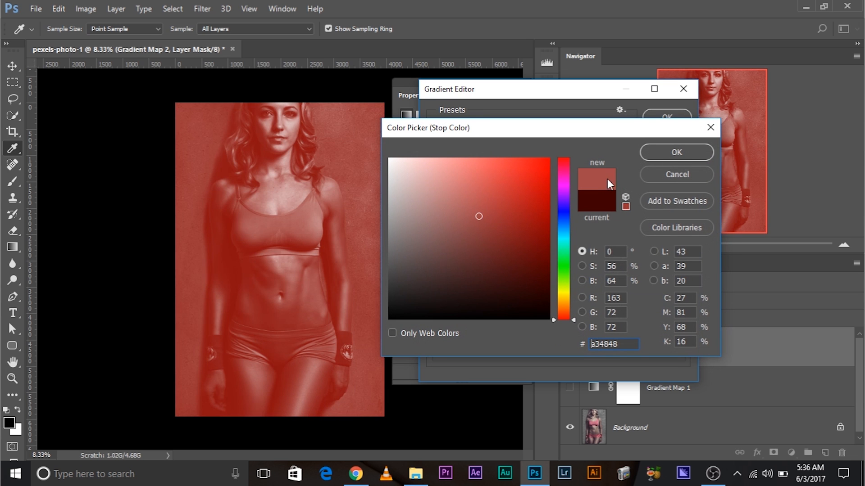
left_click(668, 173)
key("Escape")
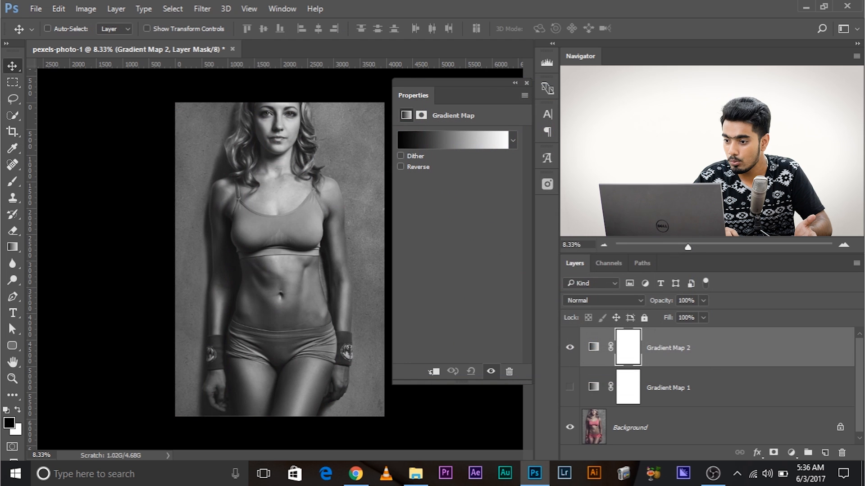
Hide the Gradient Map 2 layer and make the Gradient Map 1 layer visible.
left_click(515, 82)
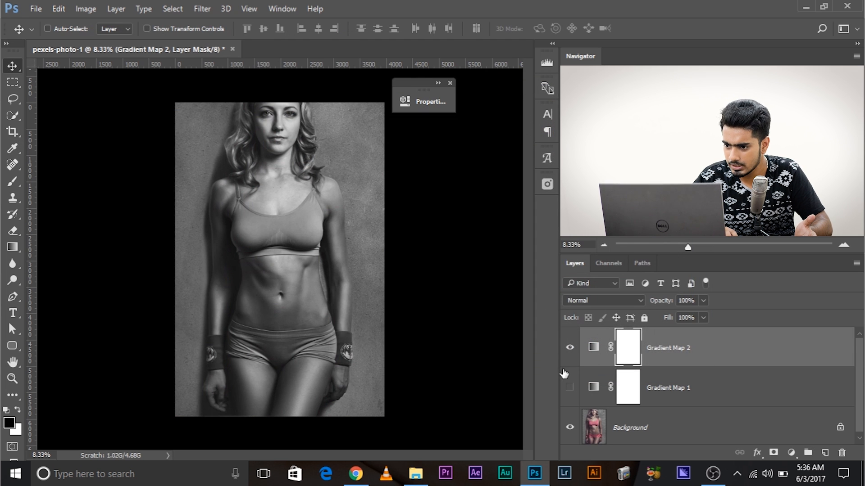
left_click(569, 348)
left_click(570, 388)
Open the Gradient Map 1 gradient for editing and set its black stop to 12% and its white stop to 74%.
double_click(594, 388)
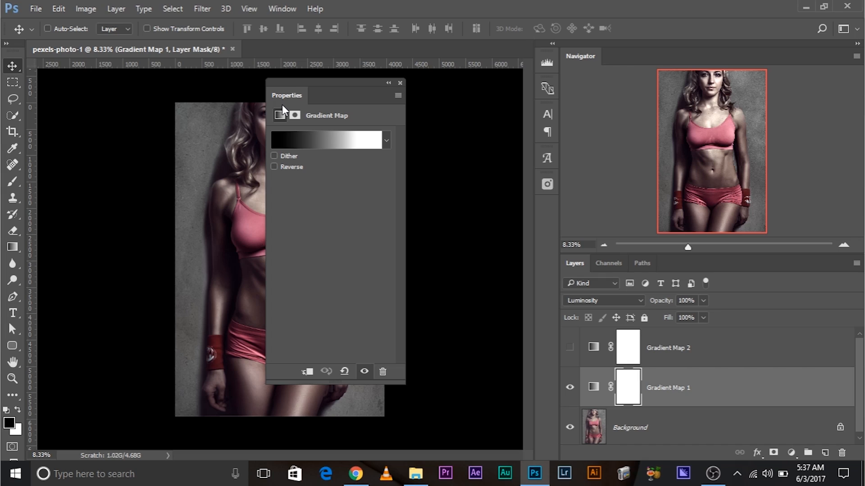
key("ctrl+plus")
key("ctrl+plus")
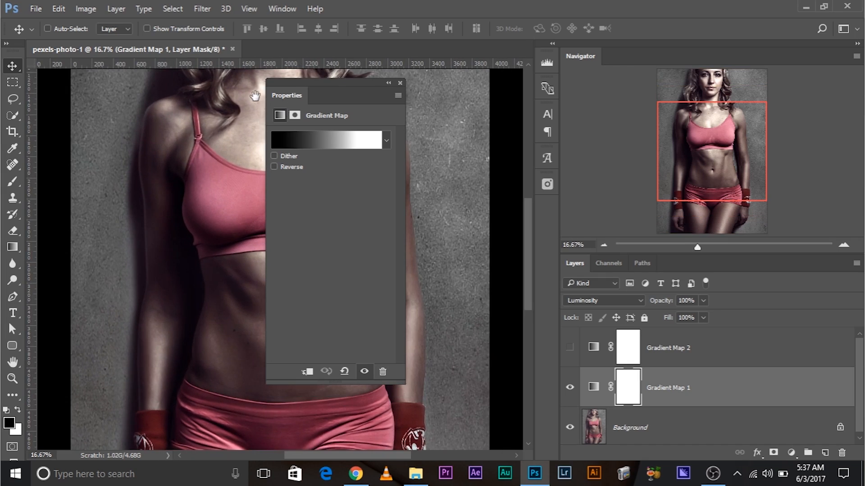
left_click_drag(191, 189, 10, 248)
left_click_drag(131, 216, 211, 249)
left_click(346, 140)
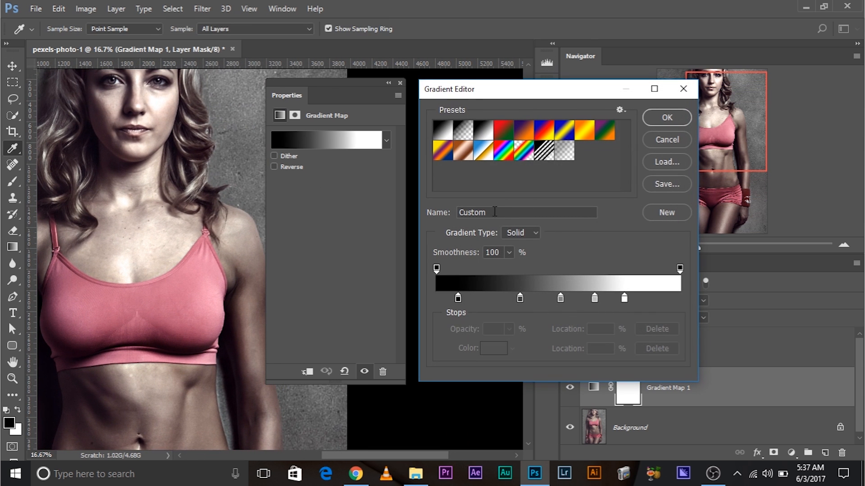
left_click_drag(458, 299, 466, 298)
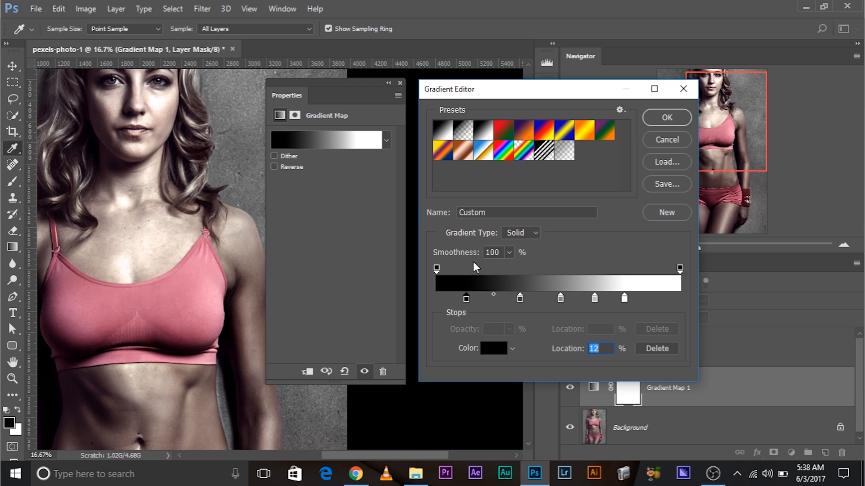
left_click_drag(625, 299, 618, 300)
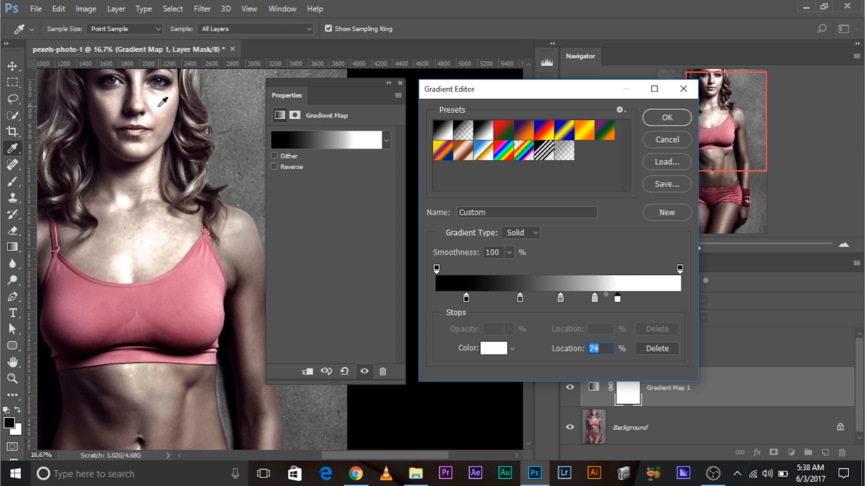
Try softer highlights with the white stop at 100% and the light grey stop at 80%, then bring both stops back inward.
left_click_drag(625, 298, 680, 300)
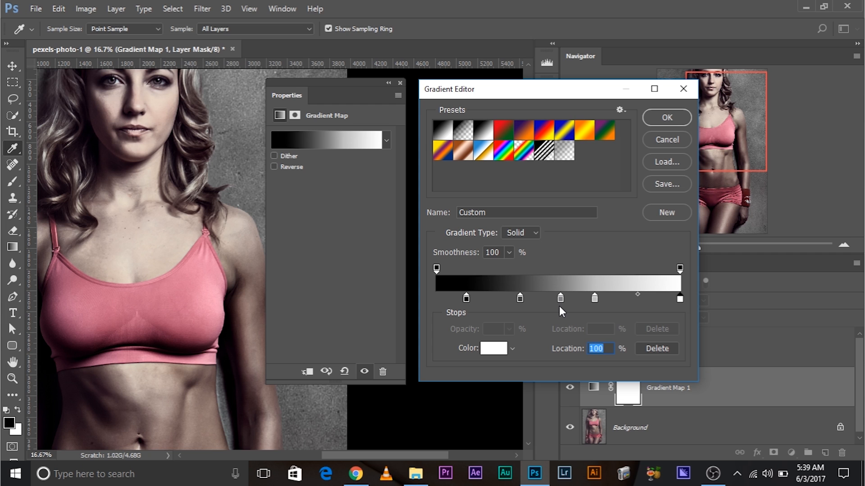
left_click_drag(596, 298, 630, 298)
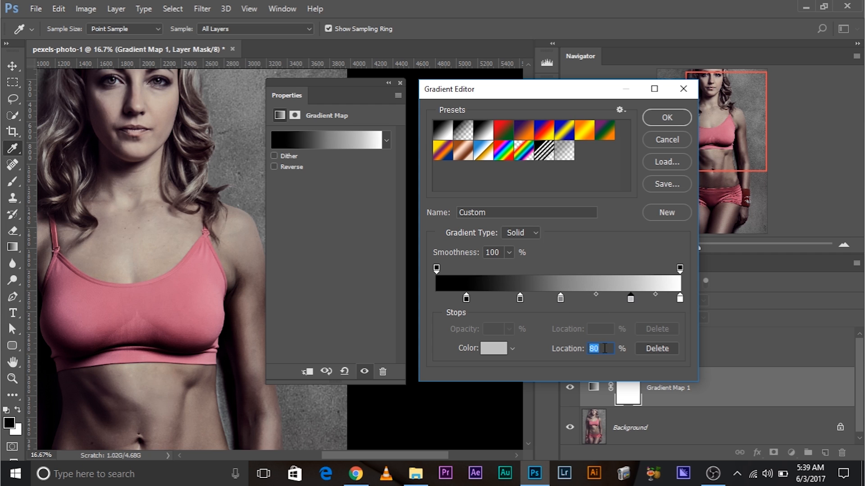
double_click(631, 298)
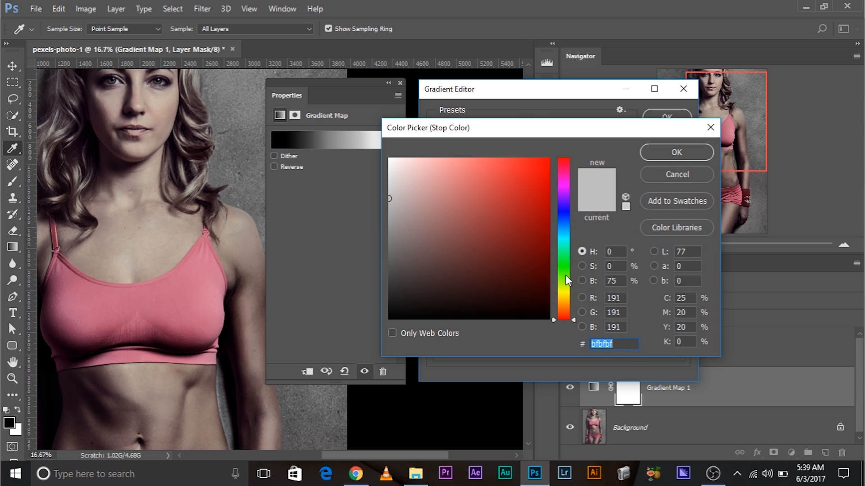
left_click(675, 172)
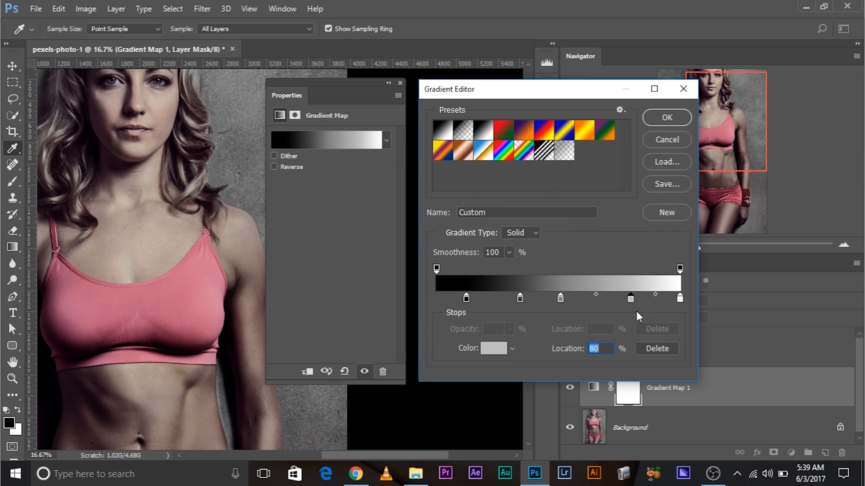
left_click_drag(631, 298, 617, 298)
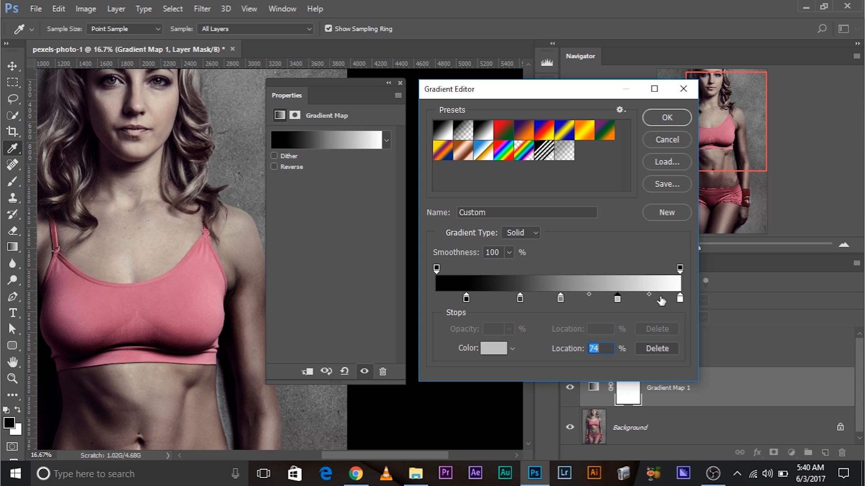
left_click_drag(678, 298, 625, 296)
left_click(592, 299)
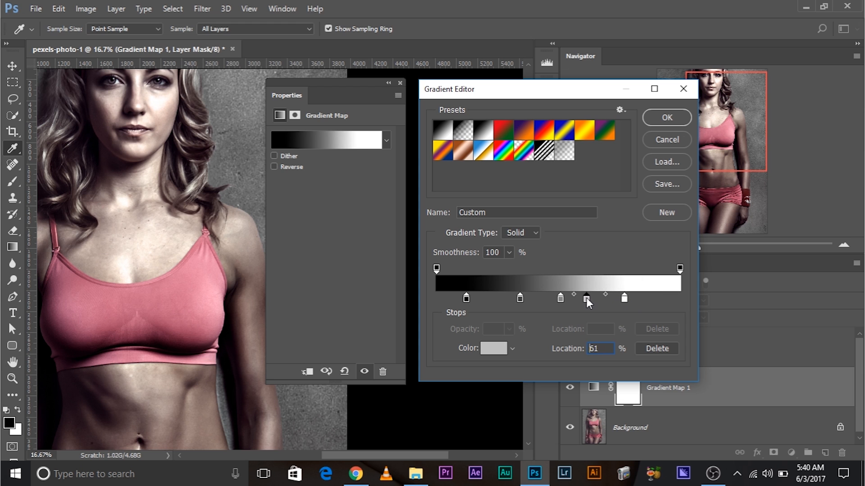
Set the mid-grey stop to about 55% and the white stop to 73%, shift the dark grey and black stops slightly inward, and apply.
left_click_drag(558, 298, 580, 299)
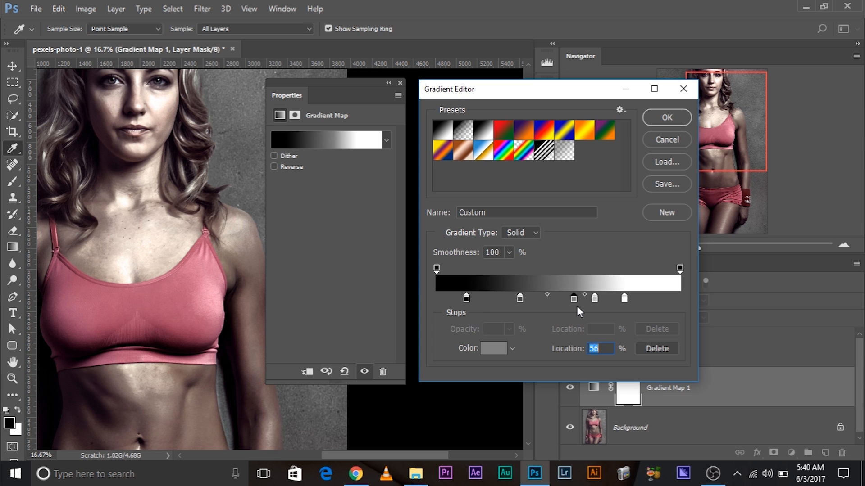
left_click_drag(573, 299, 615, 298)
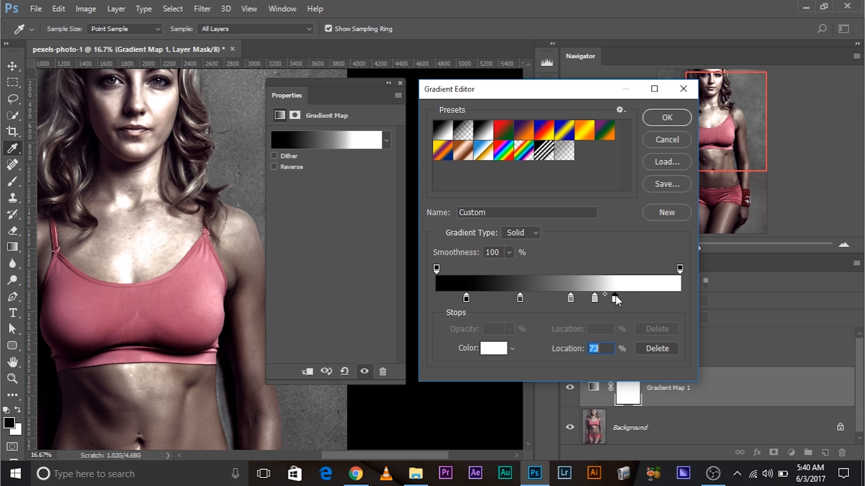
left_click_drag(520, 298, 532, 297)
left_click_drag(466, 298, 472, 297)
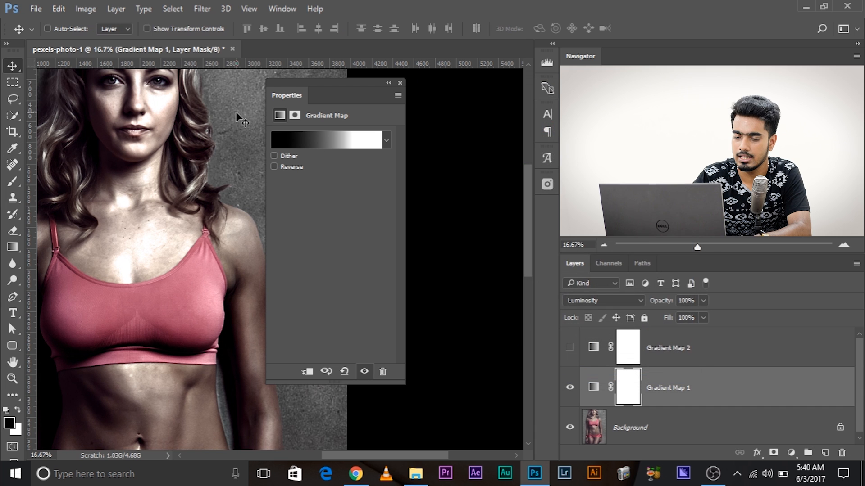
Close the gradient map properties and toggle the visibility of Gradient Map 1 to compare the photo before and after.
scroll(239, 119, "down", 2)
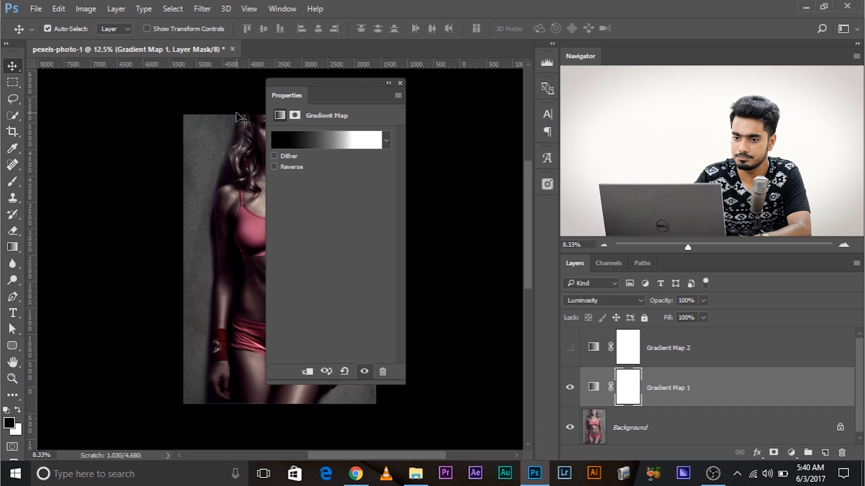
scroll(238, 119, "down", 1)
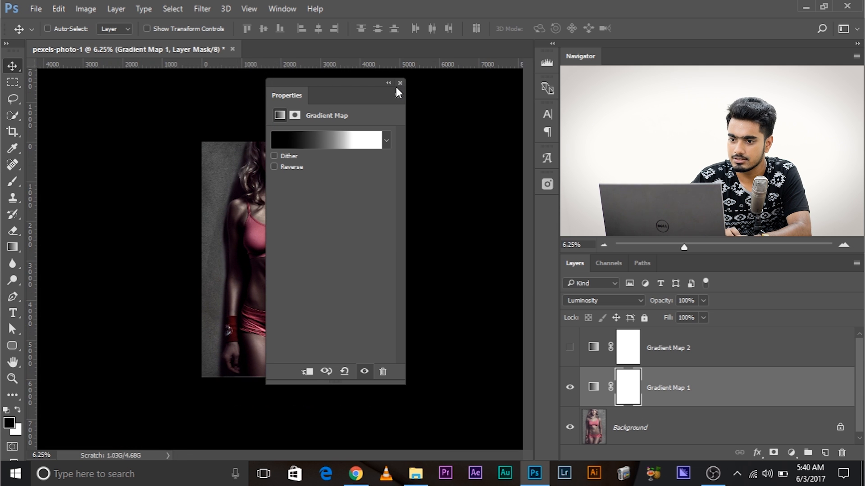
left_click(400, 83)
scroll(359, 260, "up", 1)
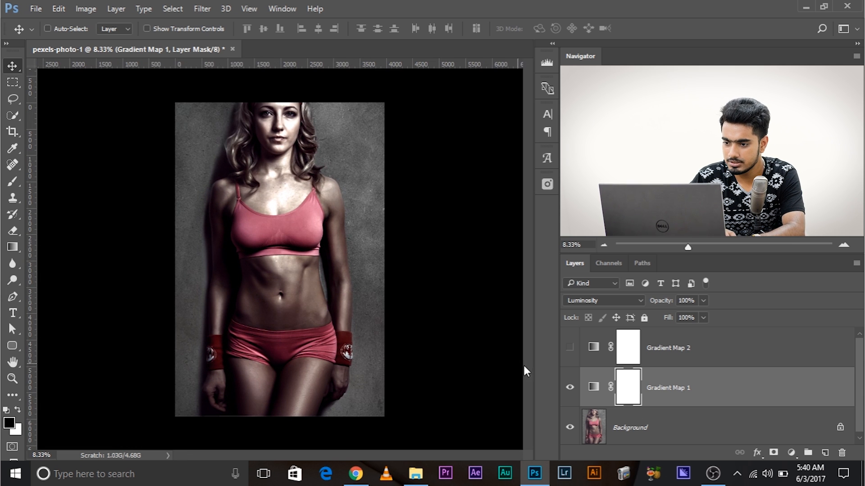
left_click(585, 386)
left_click(579, 387)
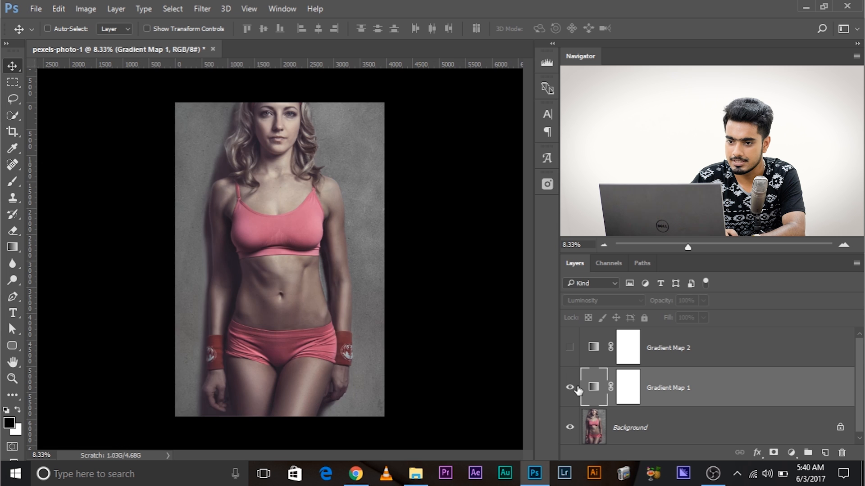
left_click(577, 388)
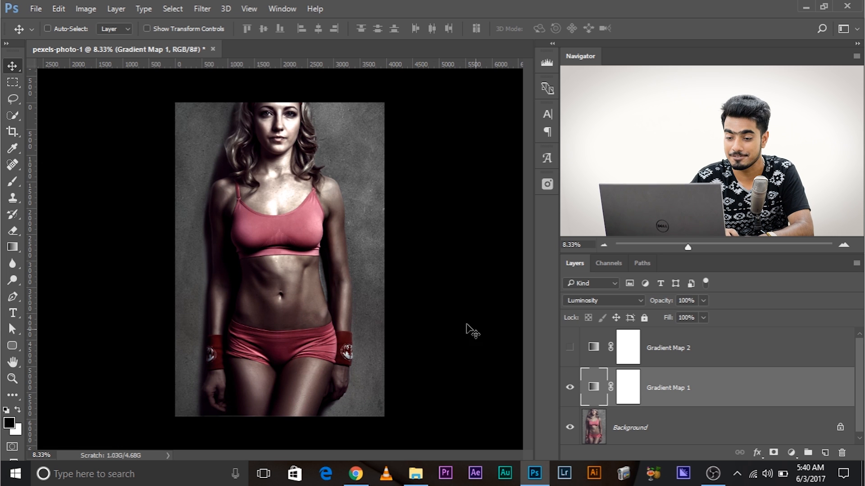
Reopen the Gradient Map 1 gradient, set its white stop to 78%, and apply the change.
scroll(248, 231, "up", 2)
left_click_drag(359, 148, 308, 324)
left_click_drag(246, 158, 248, 176)
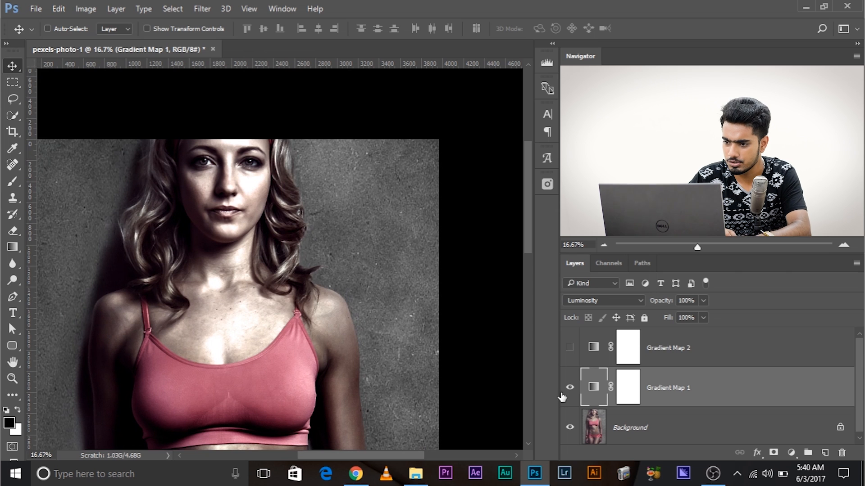
double_click(593, 386)
left_click(310, 140)
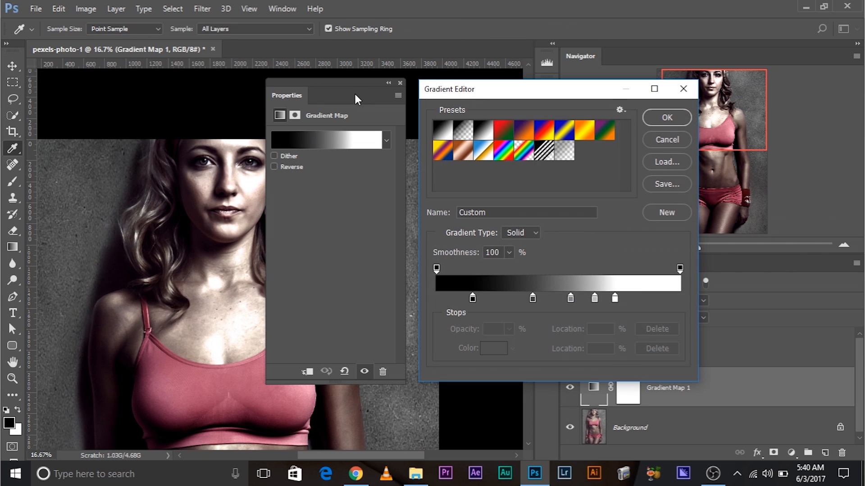
left_click_drag(617, 296, 635, 300)
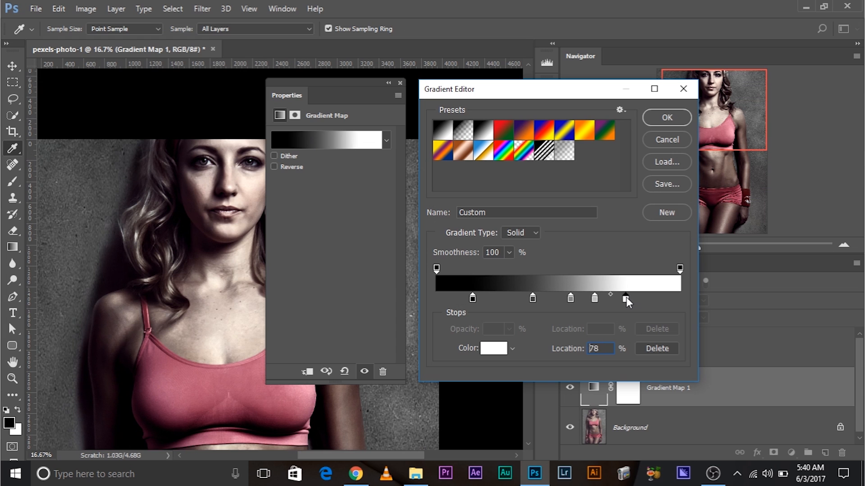
left_click_drag(626, 297, 595, 296)
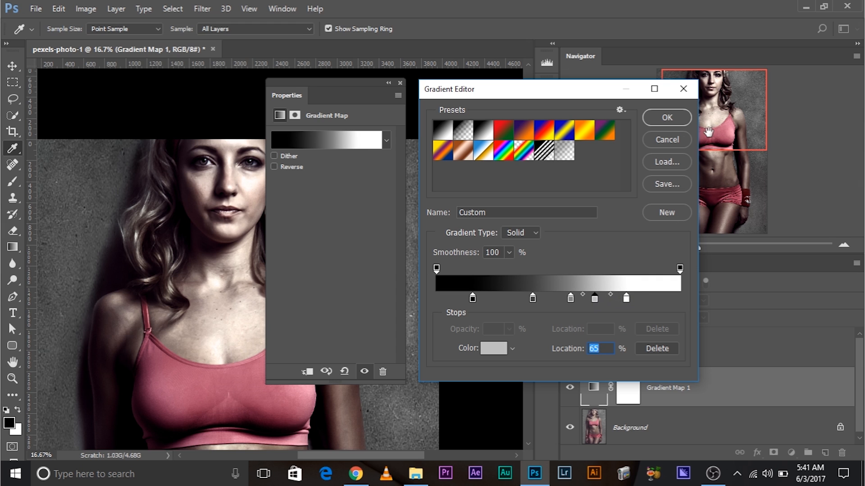
left_click(667, 118)
left_click(399, 83)
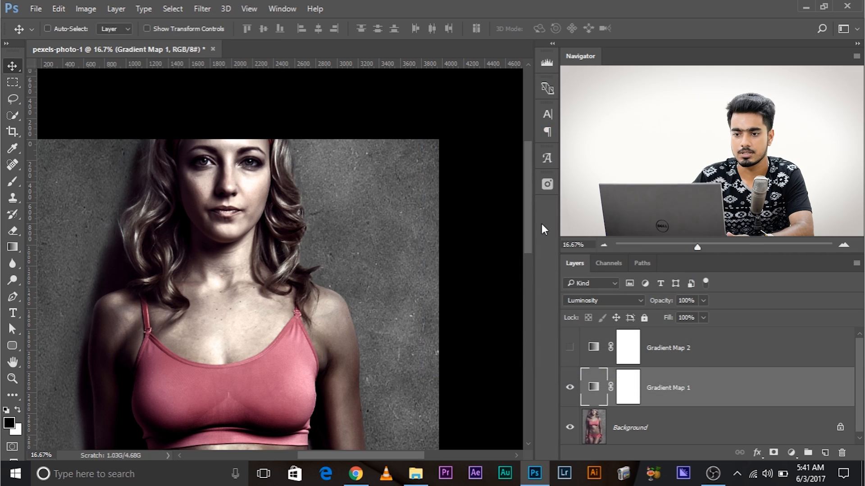
Reopen the Gradient Map 1 gradient with its dialog clear of the whole photo and set the white stop to 73%.
key("ctrl+0")
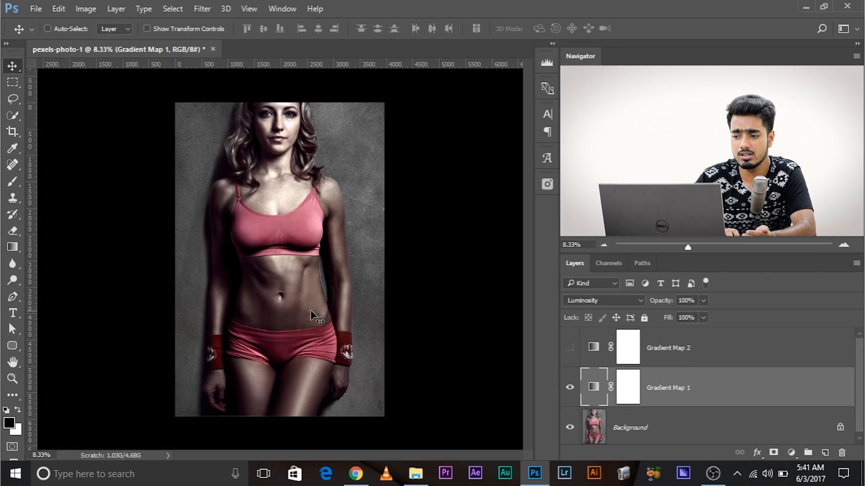
double_click(593, 387)
left_click_drag(289, 90, 427, 119)
left_click(442, 165)
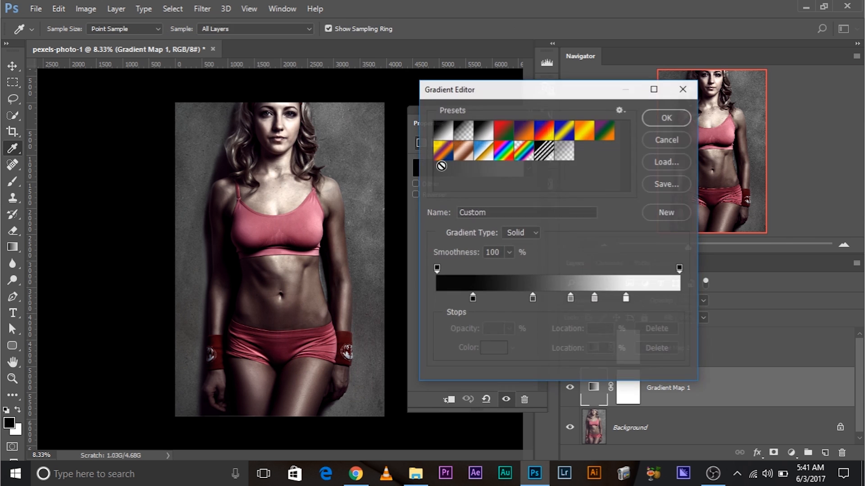
left_click_drag(460, 91, 466, 127)
left_click_drag(632, 337, 621, 340)
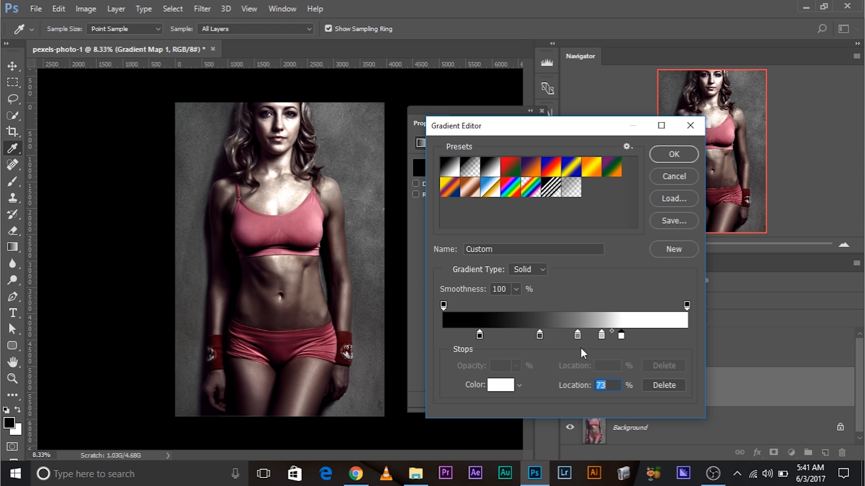
Set the light grey stop of the Gradient Map 1 gradient to 64% and apply the gradient.
left_click_drag(602, 338, 599, 335)
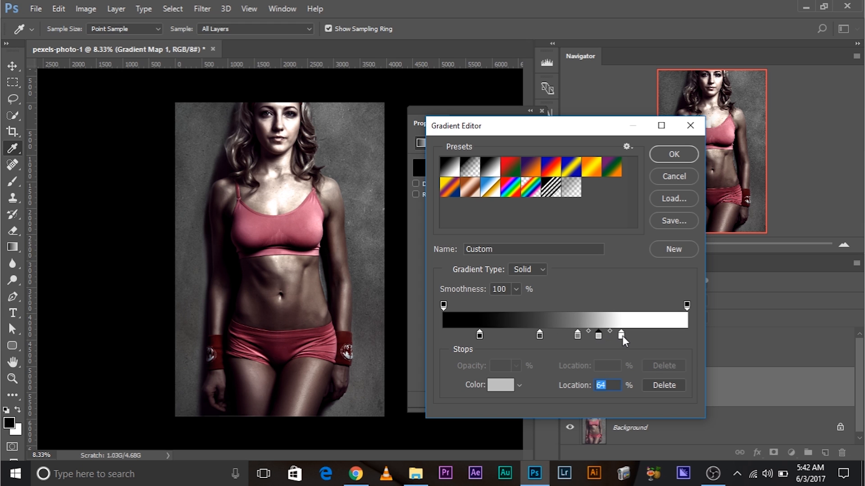
left_click(622, 336)
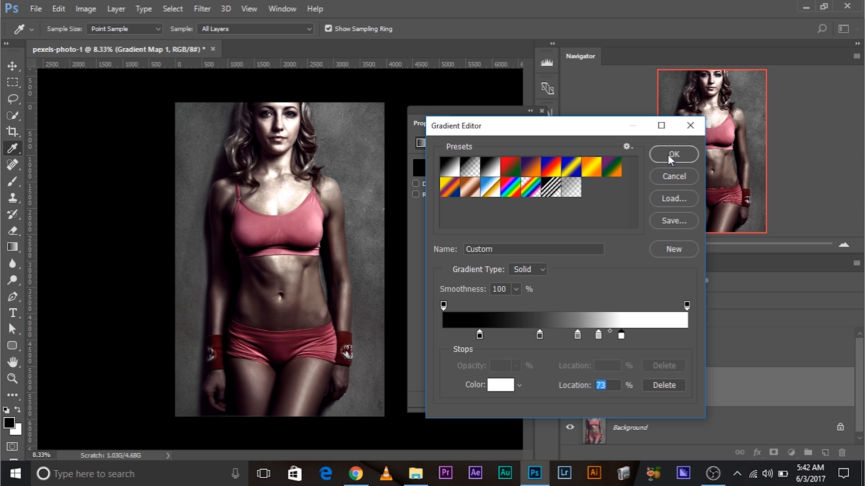
left_click(673, 155)
Select the Gradient Map 1 layer mask and set up a black brush at size 251 with 16% flow over the face.
key("ctrl+plus")
key("ctrl+plus")
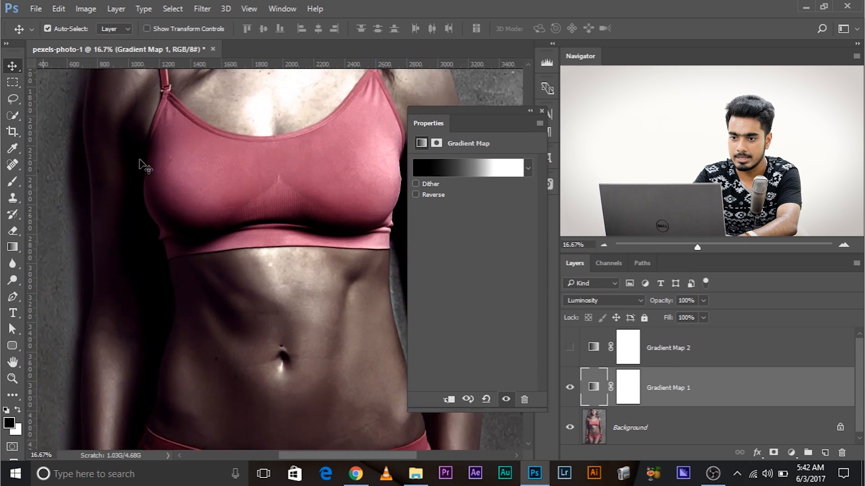
key("ctrl+plus")
left_click_drag(139, 158, 112, 411)
left_click_drag(205, 249, 208, 283)
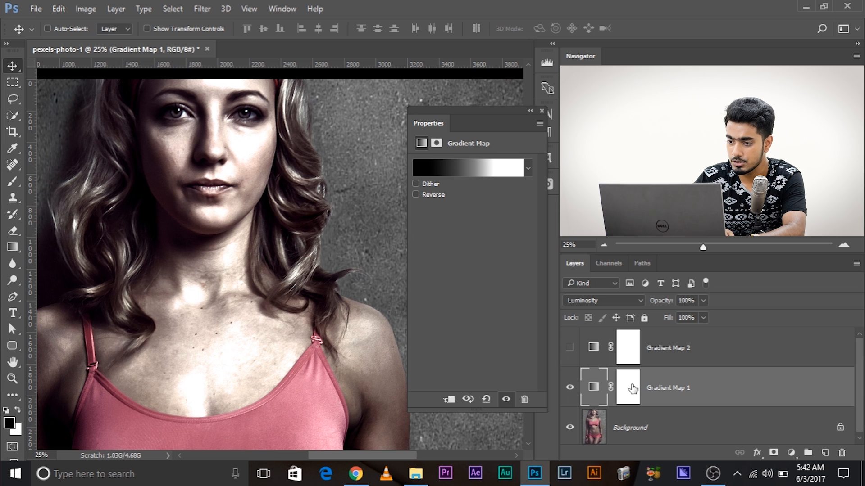
left_click(633, 383)
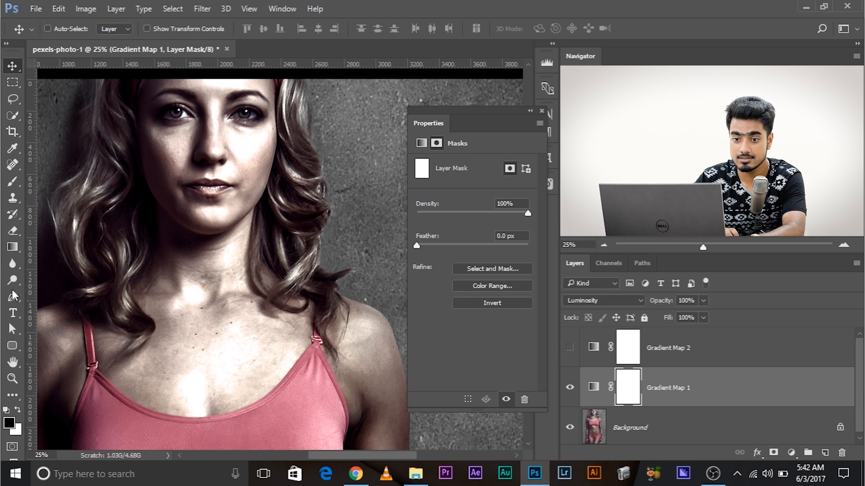
left_click(12, 182)
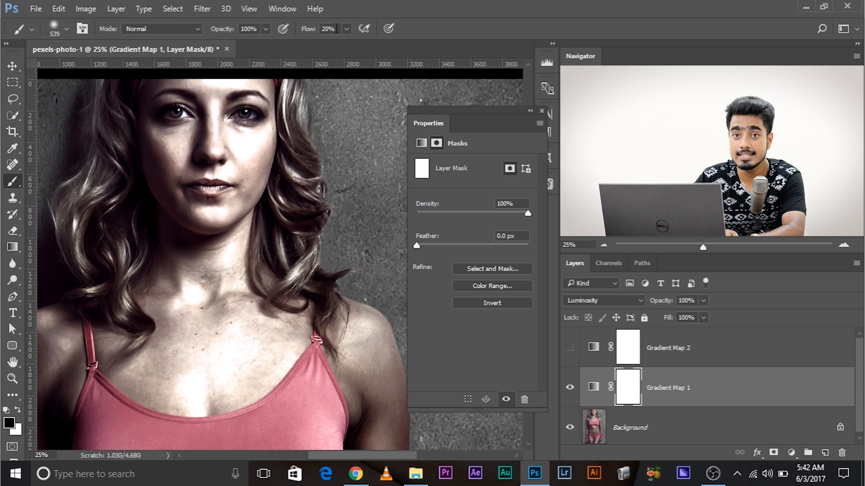
left_click(346, 29)
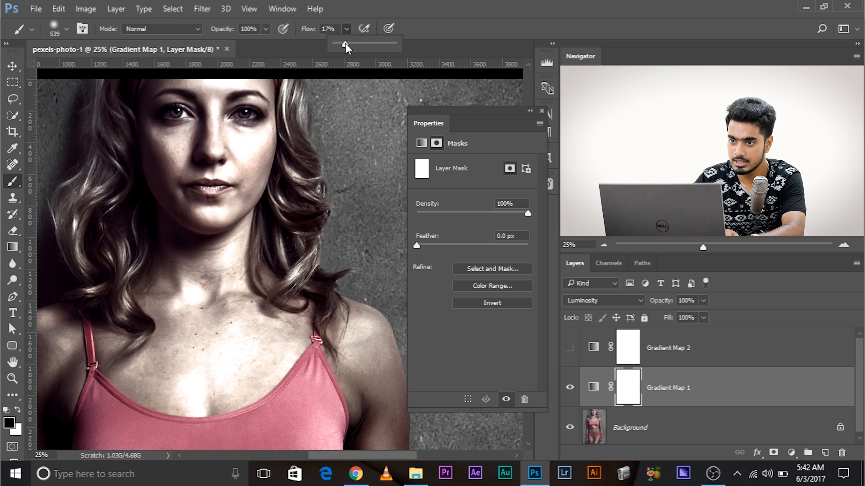
left_click(266, 158)
left_click_drag(259, 165, 220, 149)
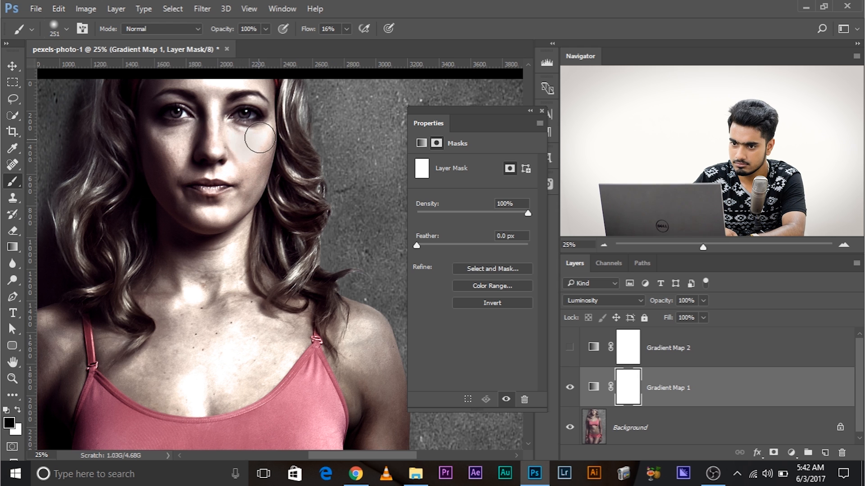
Paint on the Gradient Map 1 mask to soften the harsh highlights on the chest and face, comparing with the layer and mask toggled off.
mouse_move(228, 332)
left_mouse_down()
mouse_move(224, 278)
mouse_move(229, 298)
mouse_move(218, 318)
mouse_move(222, 310)
mouse_move(184, 327)
mouse_move(199, 352)
mouse_move(180, 343)
mouse_move(218, 335)
mouse_move(230, 290)
left_mouse_up()
left_click_drag(299, 172, 287, 245)
left_click(570, 387)
left_click(569, 388)
left_click(628, 386, "shift")
left_click(628, 386, "shift")
key("x")
left_click_drag(240, 172, 231, 169)
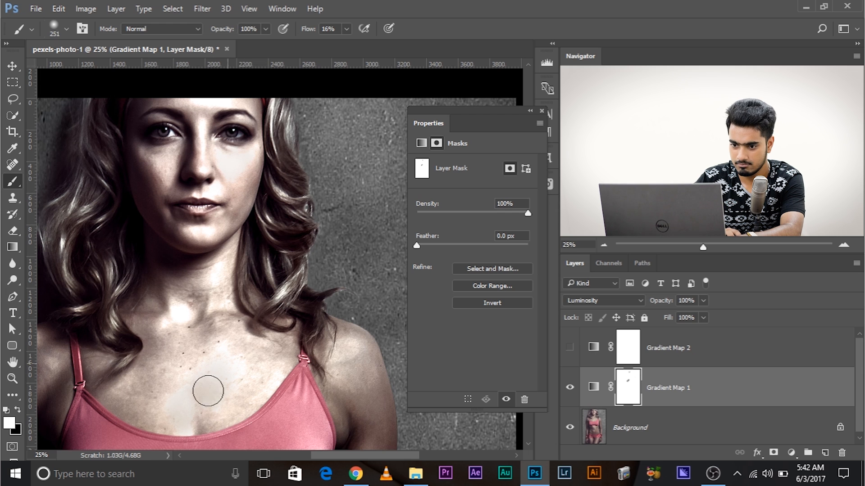
key("ctrl+minus")
key("ctrl+minus")
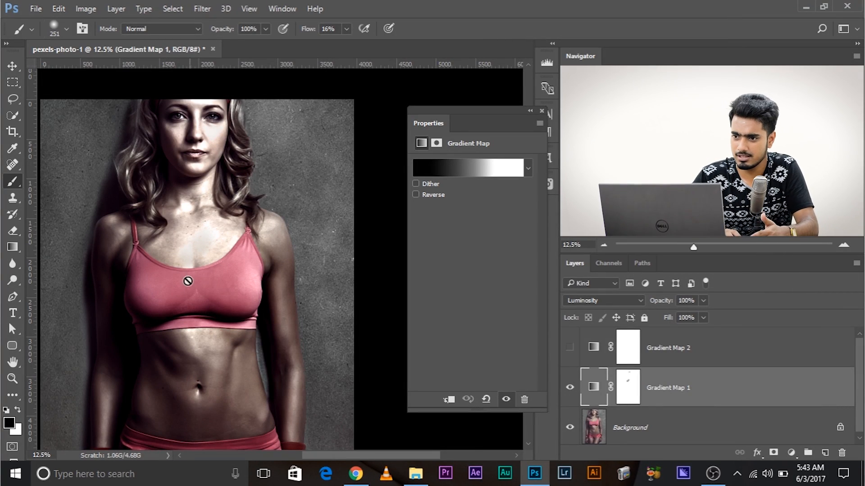
Close the gradient map properties and delete the hidden Gradient Map 2 layer.
left_click(542, 111)
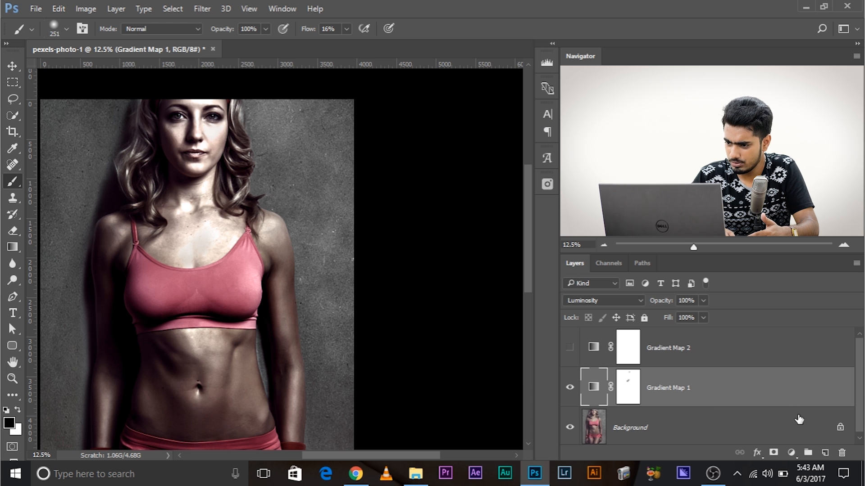
left_click_drag(734, 346, 841, 452)
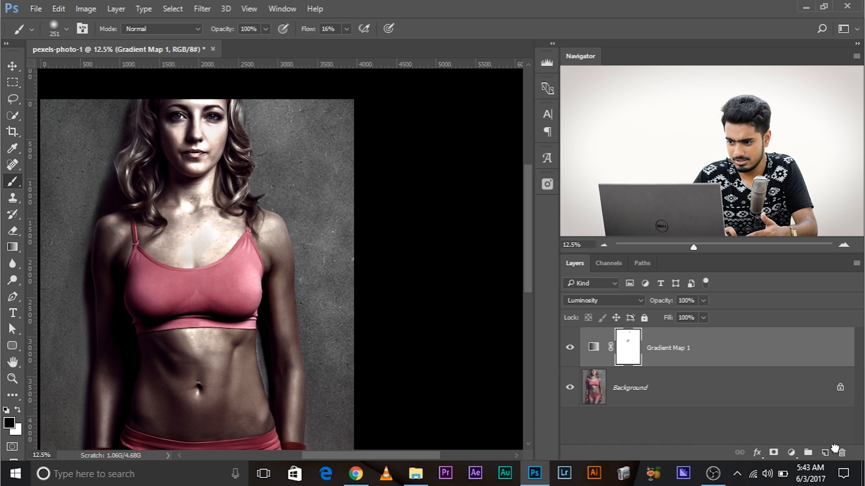
key("x")
Add a Vibrance adjustment layer above Gradient Map 1 with vibrance at about +35 and close its properties.
left_click(790, 452)
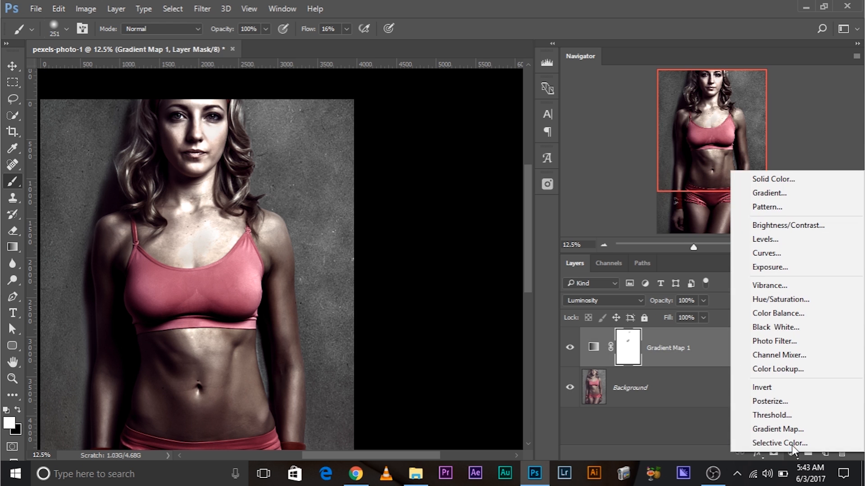
left_click(770, 290)
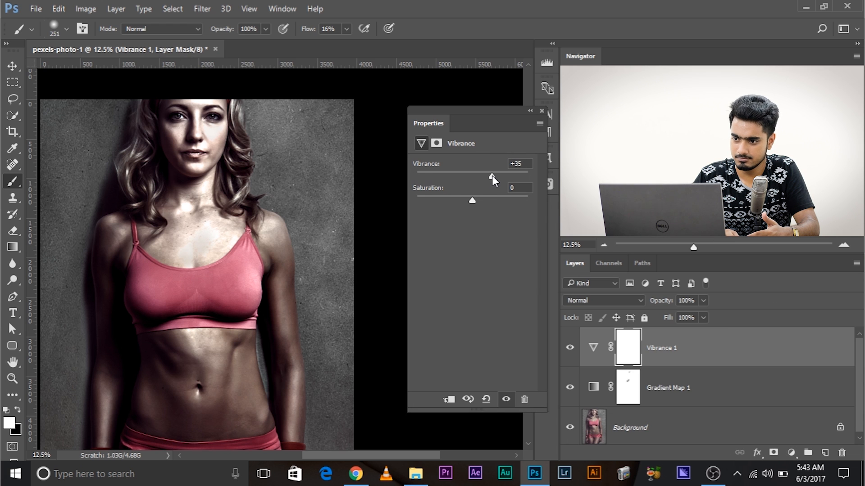
left_click(542, 111)
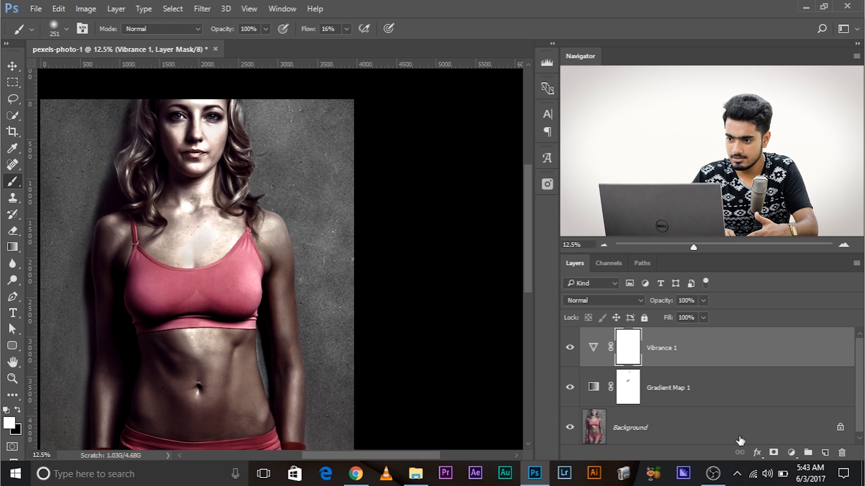
Toggle the visibility of the Vibrance 1 and Gradient Map 1 layers to compare the photo before and after.
left_click_drag(569, 386, 568, 356)
left_click(570, 348)
left_click(570, 388)
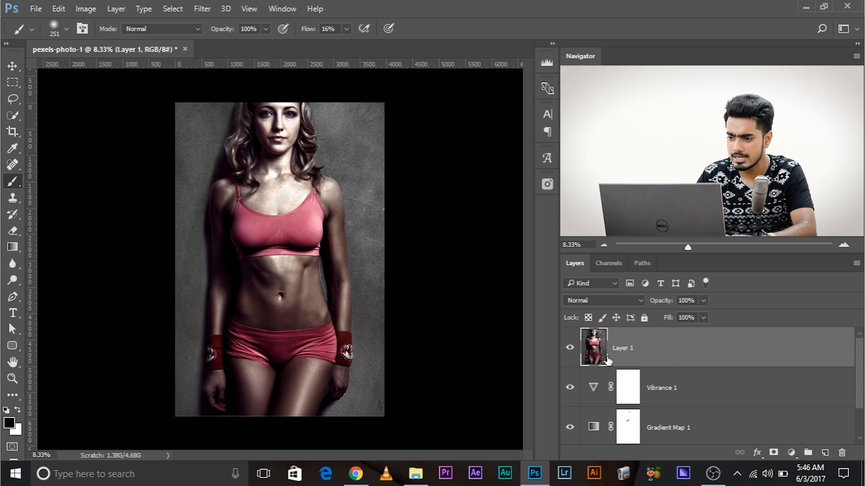
scroll(629, 379, "down", 1)
scroll(635, 390, "up", 1)
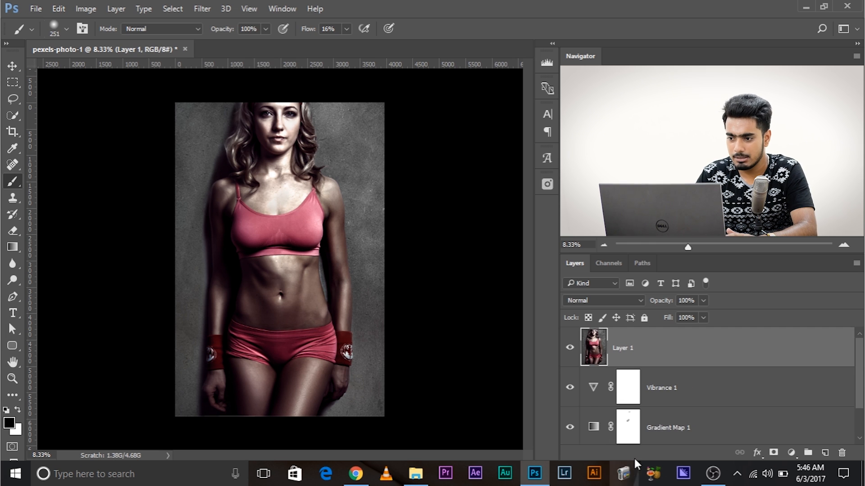
scroll(653, 409, "down", 1)
scroll(680, 356, "up", 1)
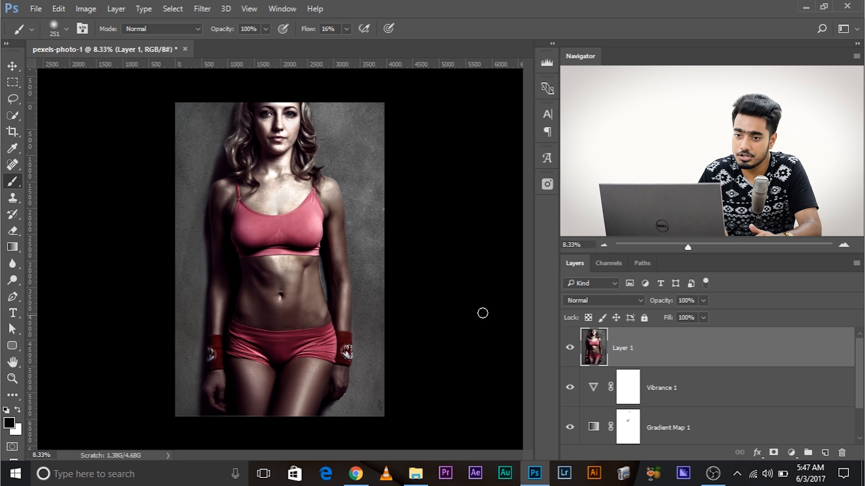
Convert Layer 1 for smart filters so that it becomes a smart object.
left_click(202, 8)
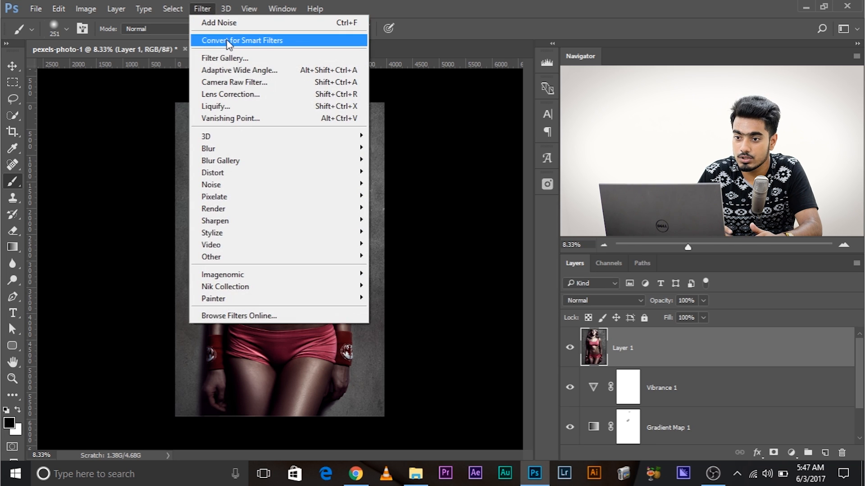
left_click(228, 36)
left_click(420, 190)
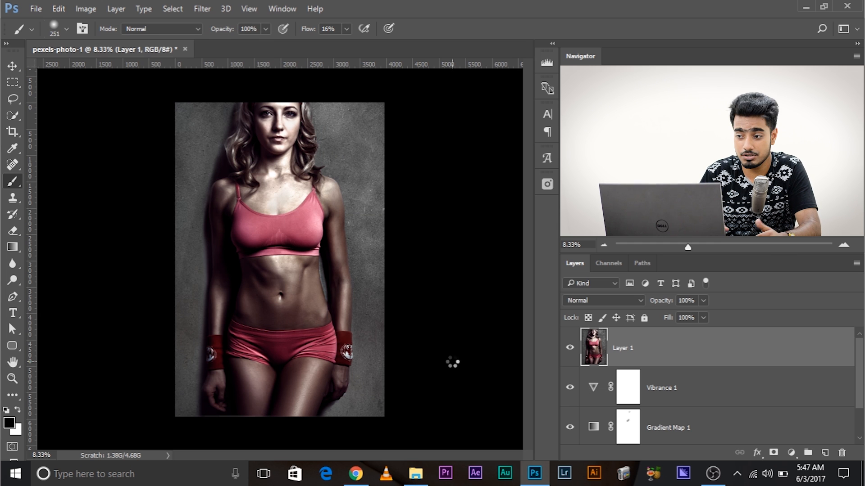
right_click(632, 355)
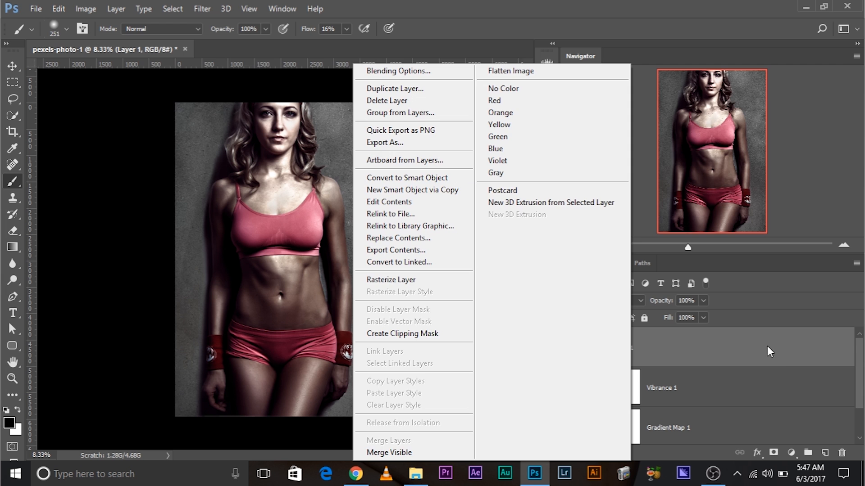
left_click(713, 353)
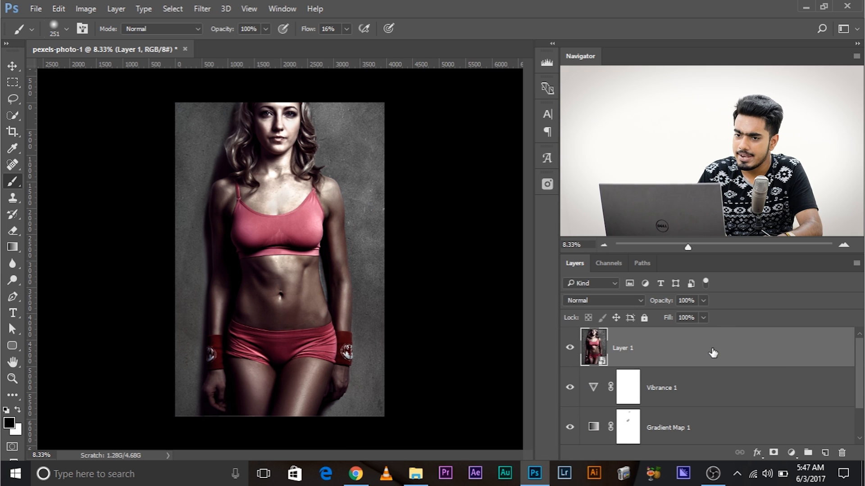
Start the Lighting Effects render filter on Layer 1.
left_click(208, 10)
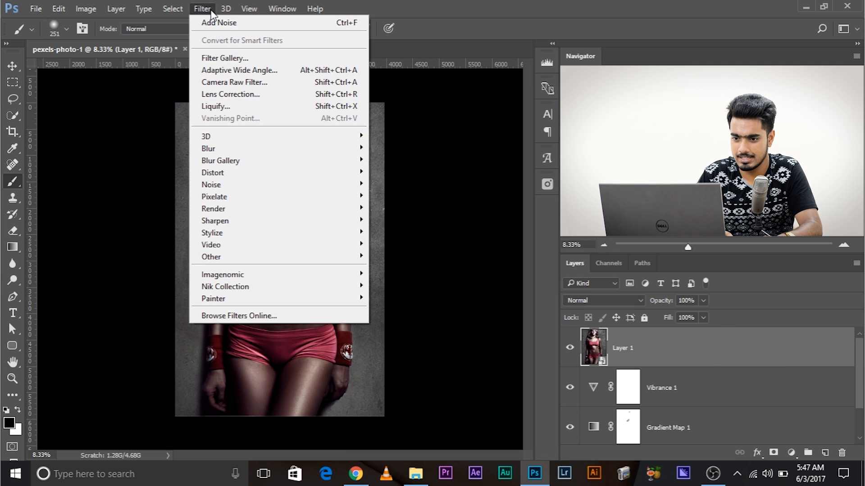
mouse_move(307, 209)
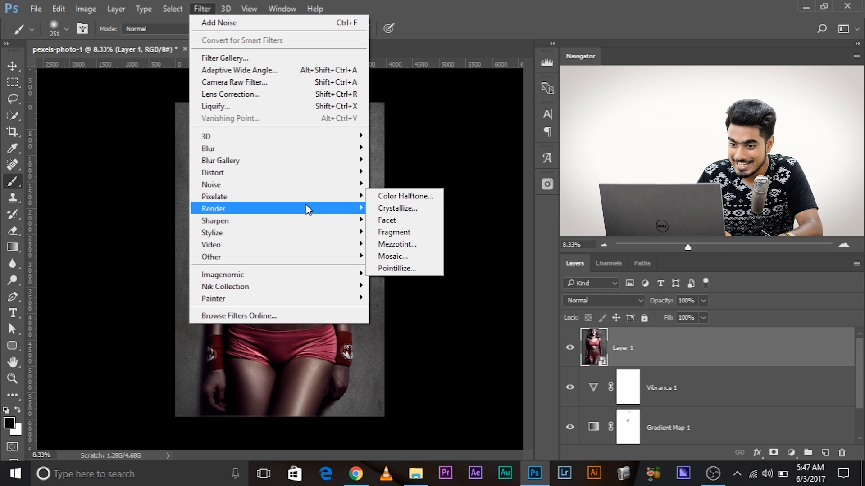
left_click(423, 299)
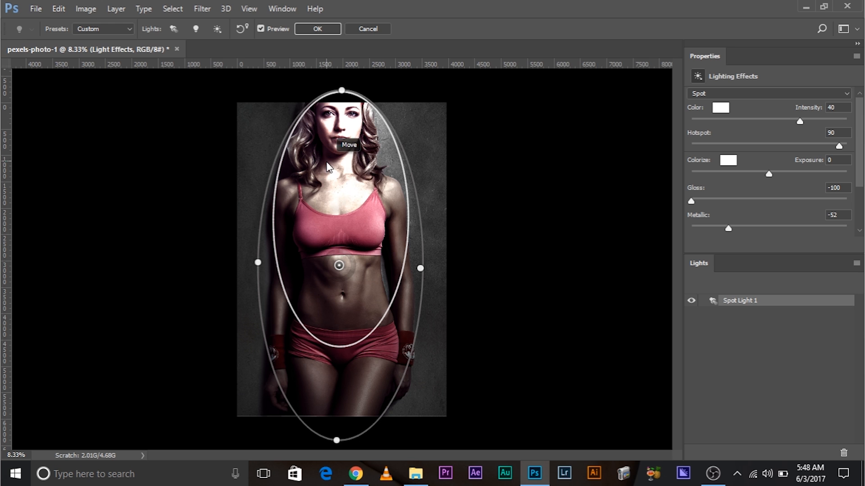
Move the spotlight up so it centres on the chest, keep it upright, and widen its ellipse to just beyond both arms.
mouse_move(359, 199)
left_mouse_down()
mouse_move(353, 175)
mouse_move(363, 185)
left_mouse_up()
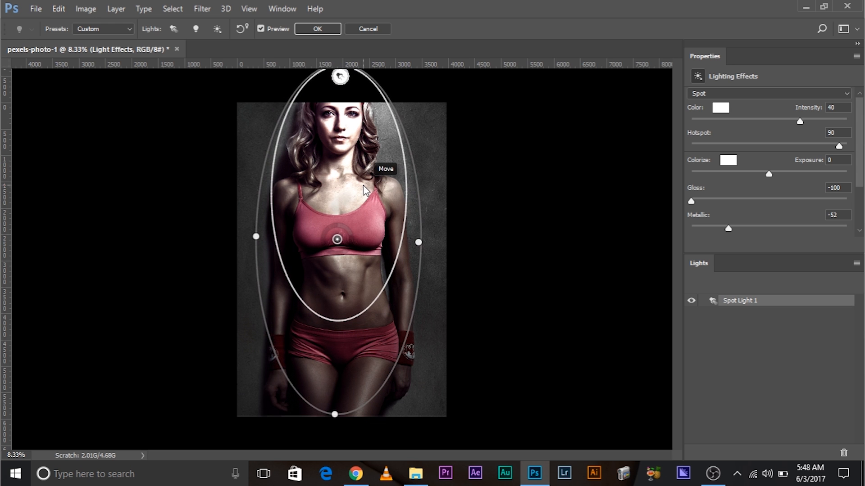
left_click_drag(421, 241, 418, 242)
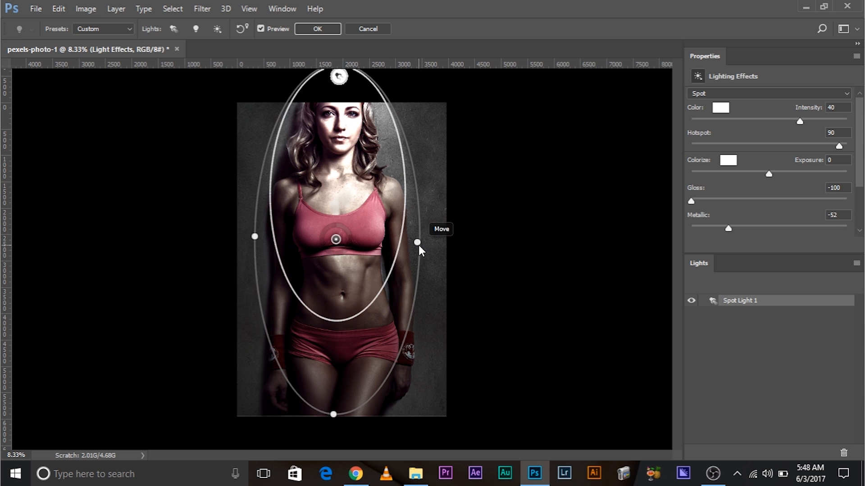
left_click_drag(418, 247, 421, 247)
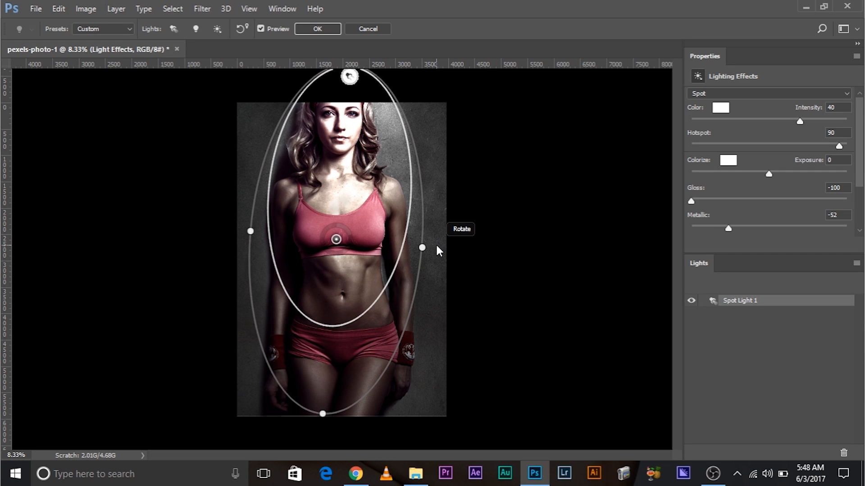
left_click_drag(436, 251, 438, 245)
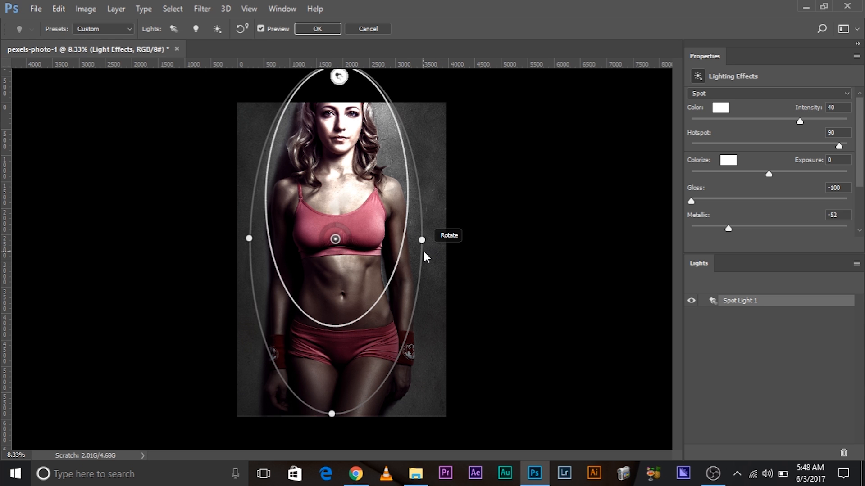
left_click_drag(420, 253, 418, 254)
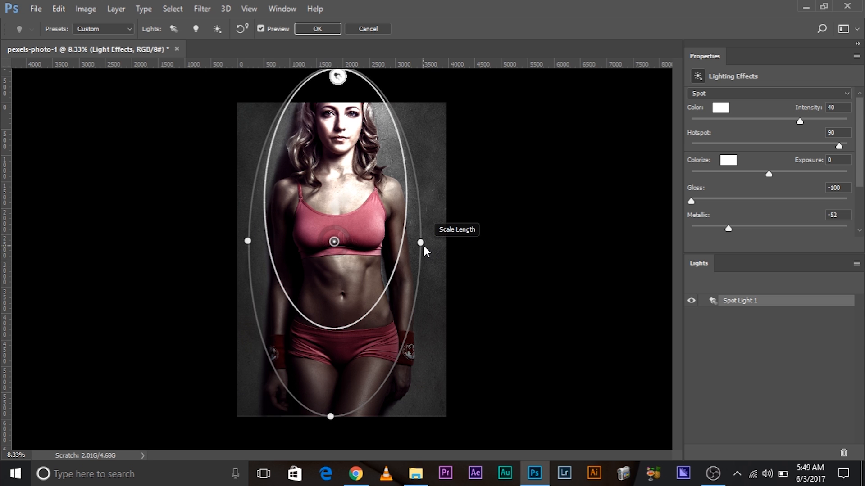
mouse_move(423, 245)
left_mouse_down()
mouse_move(440, 245)
mouse_move(429, 242)
left_mouse_up()
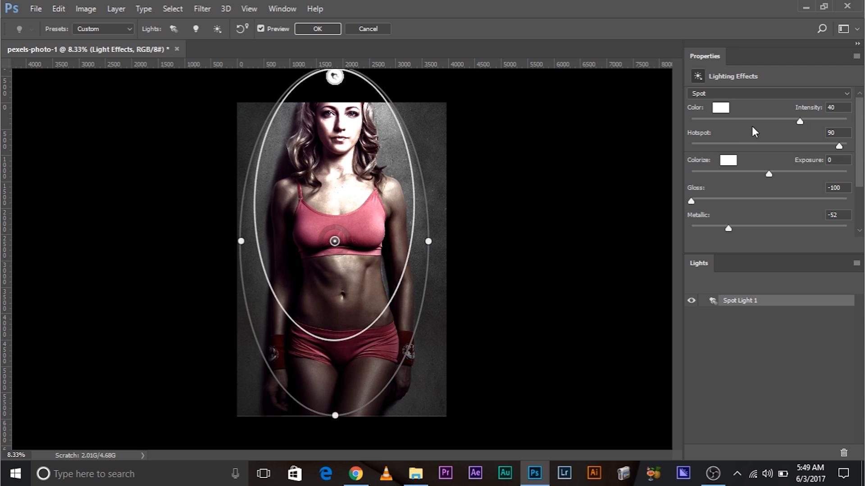
Lower the spotlight's intensity slightly and set the ambience to 37.
left_click_drag(798, 120, 788, 122)
left_click_drag(858, 153, 859, 194)
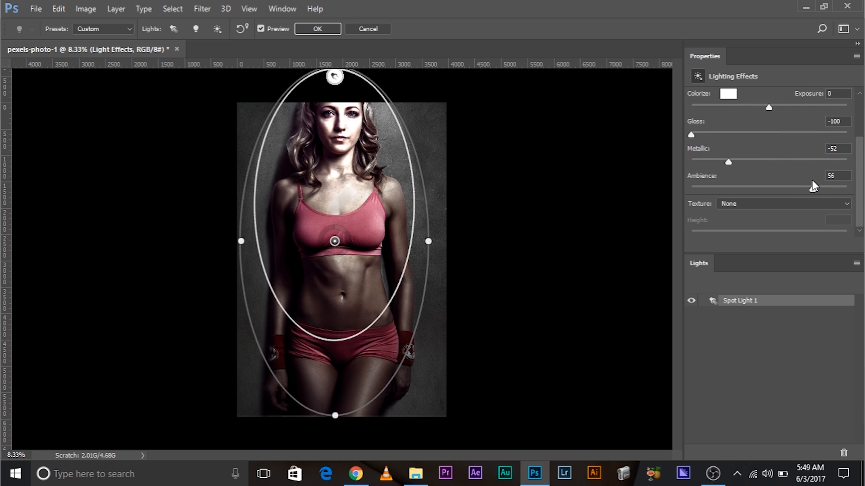
mouse_move(814, 188)
left_mouse_down()
mouse_move(786, 190)
mouse_move(807, 188)
mouse_move(798, 190)
left_mouse_up()
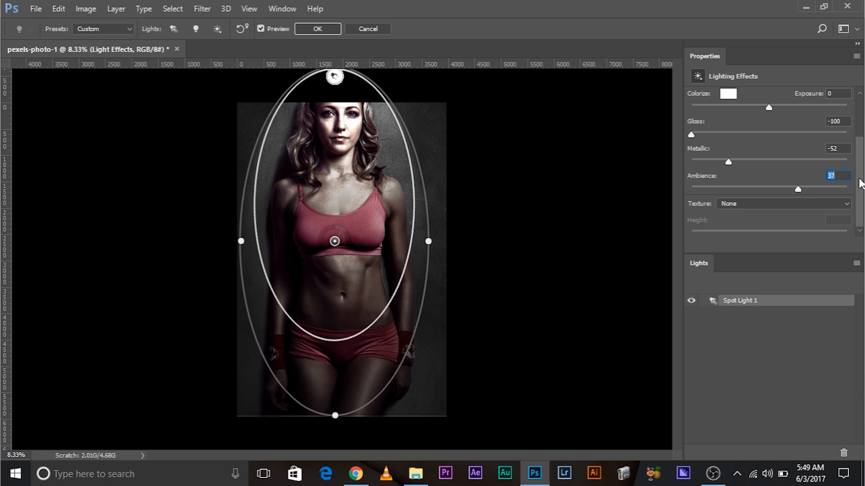
Raise the spotlight's intensity slightly and set its hotspot to 91.
scroll(817, 139, "up", 2)
left_click_drag(791, 89, 794, 88)
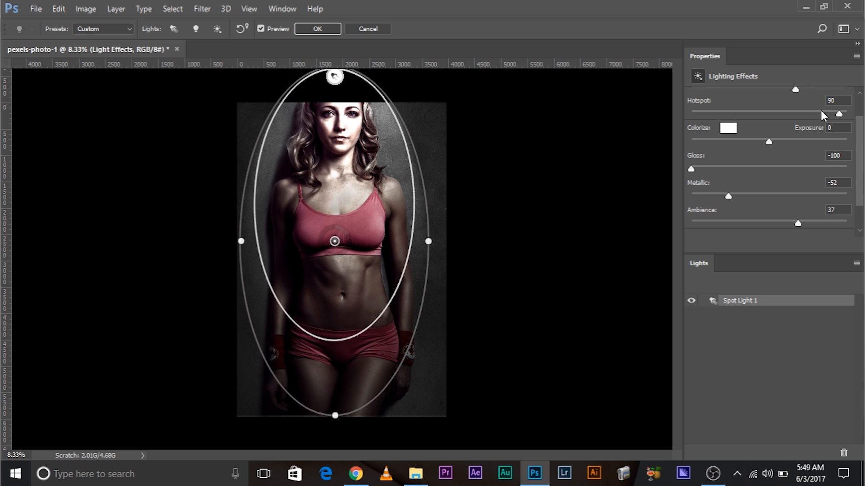
mouse_move(836, 113)
left_mouse_down()
mouse_move(777, 113)
mouse_move(846, 112)
left_mouse_up()
left_click_drag(847, 114, 840, 114)
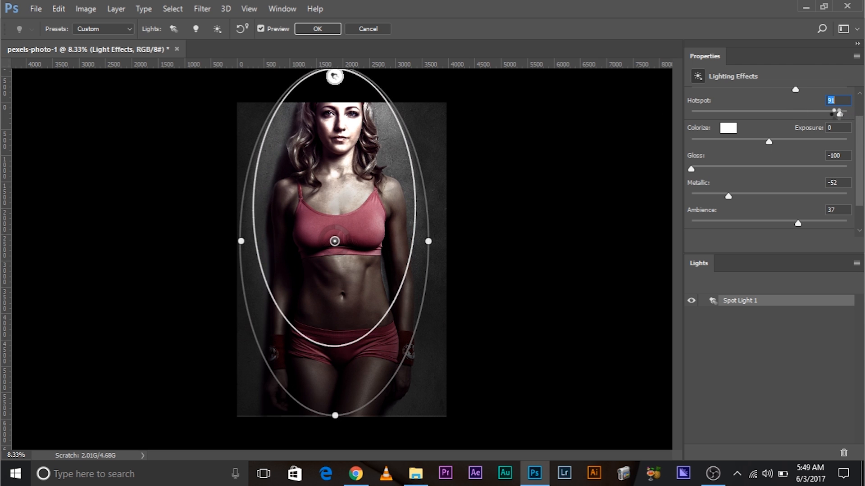
Apply the Lighting Effects spotlight and add a layer mask to Layer 1.
left_click(316, 29)
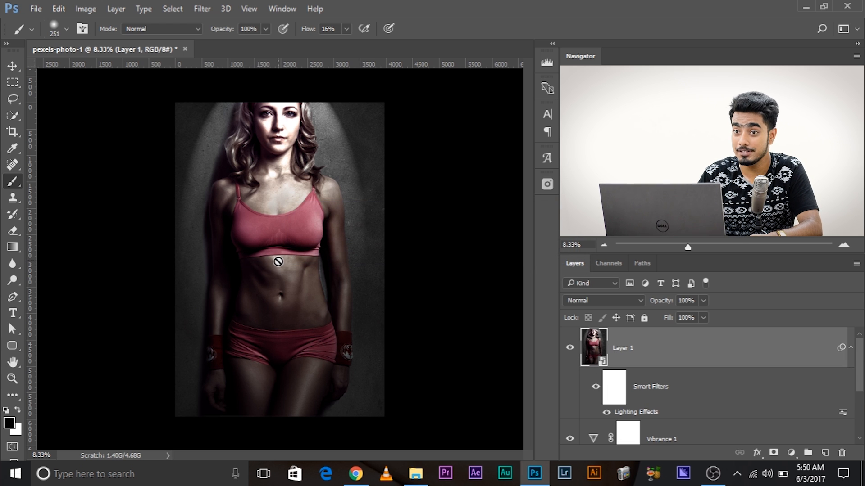
scroll(278, 261, "up", 2)
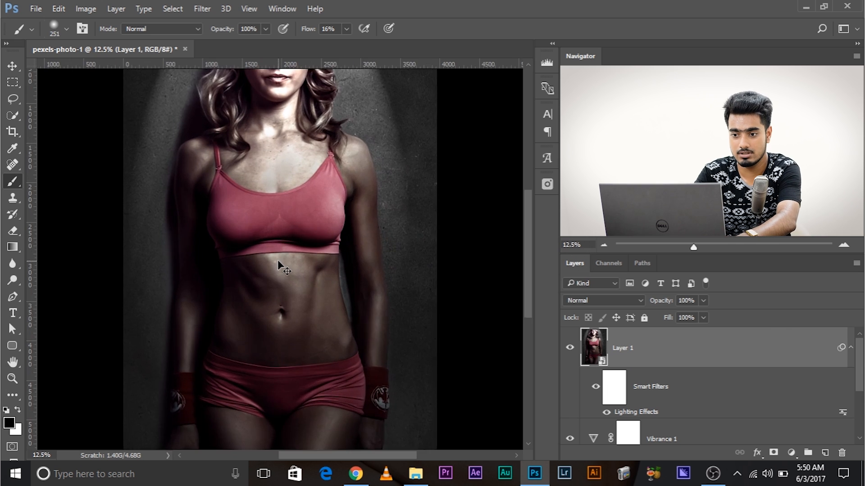
left_click_drag(266, 149, 258, 329)
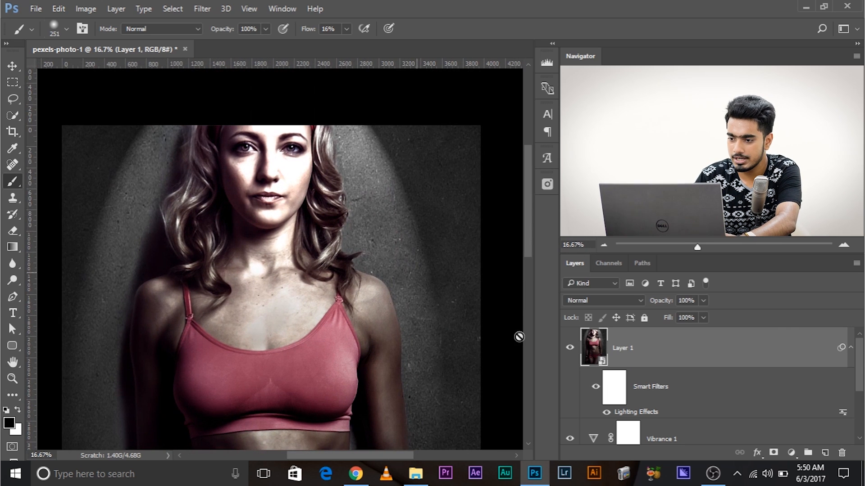
left_click(773, 452)
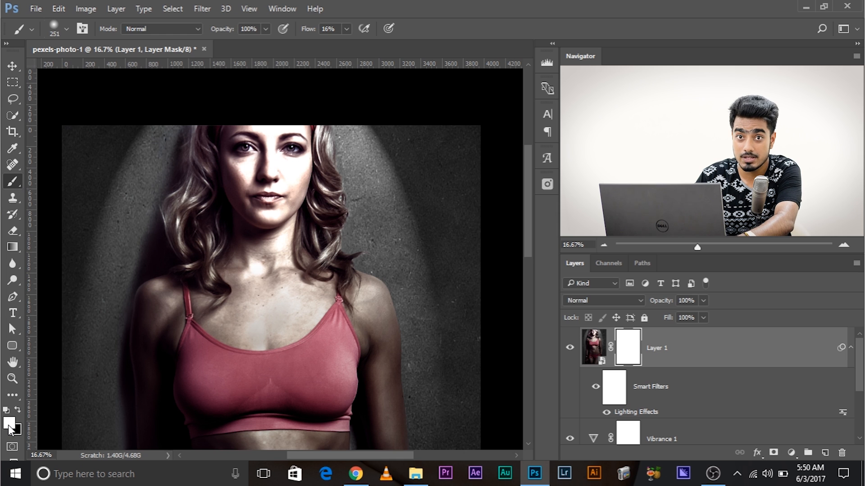
Paint black on Layer 1's mask over the face with a soft brush of about 599 then 431 px at 16% flow.
key("x")
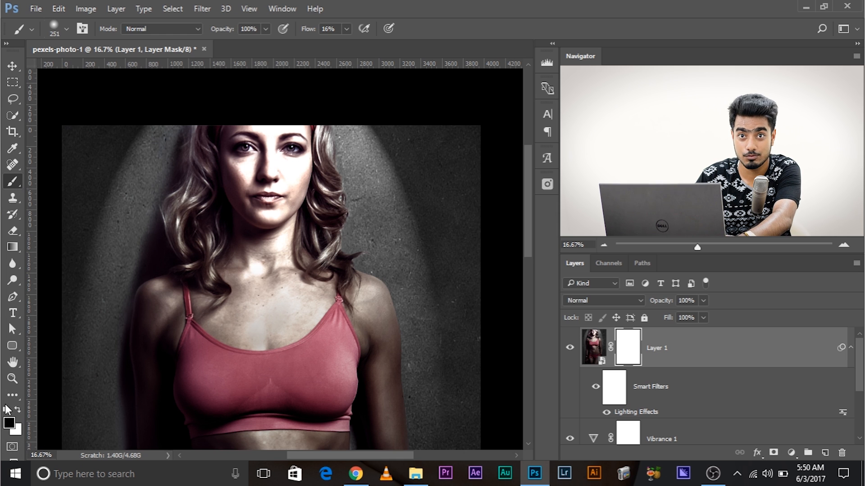
right_click(226, 205, "alt")
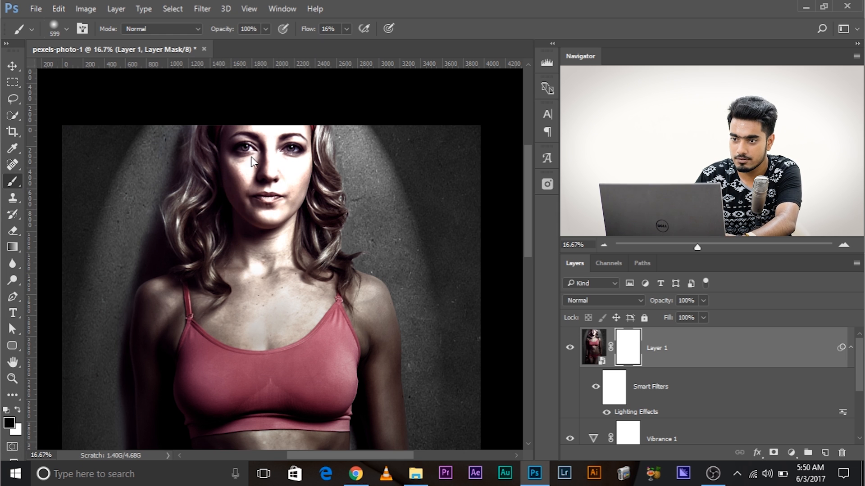
mouse_move(263, 194)
left_mouse_down()
mouse_move(250, 159)
mouse_move(247, 176)
left_mouse_up()
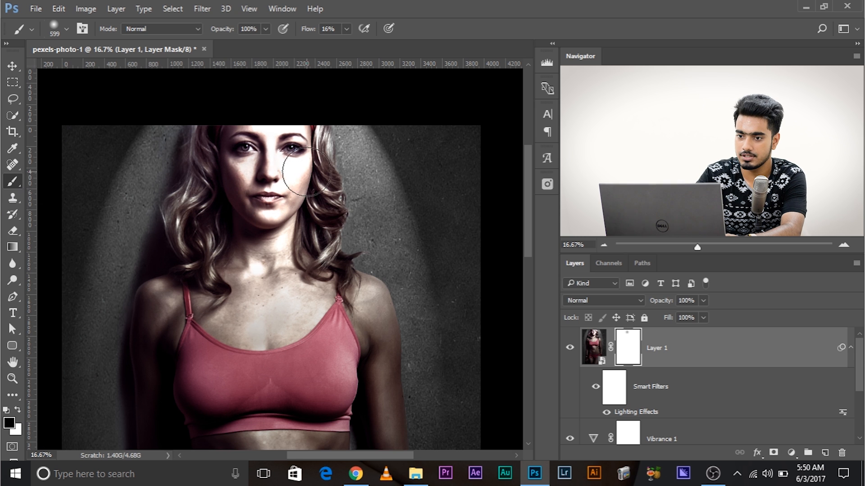
key("ctrl+plus")
left_click_drag(300, 168, 286, 235)
right_click(286, 235, "alt")
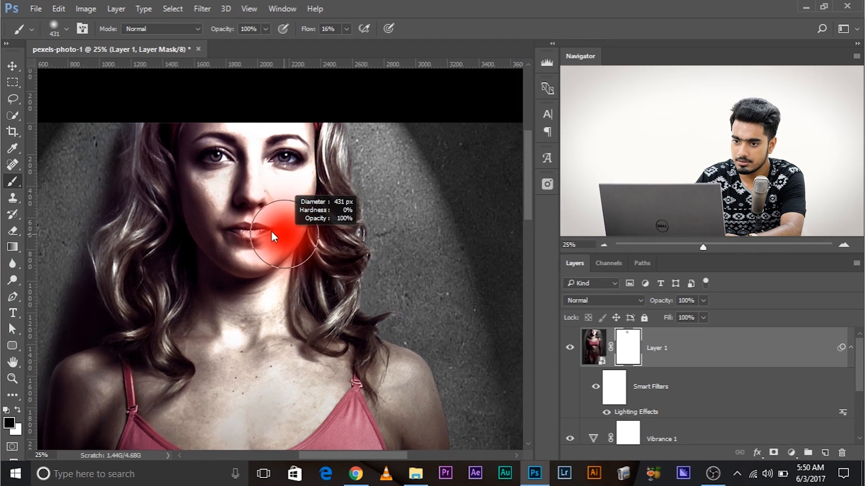
mouse_move(280, 175)
left_mouse_down()
mouse_move(294, 202)
mouse_move(288, 209)
mouse_move(295, 192)
mouse_move(274, 231)
mouse_move(263, 226)
mouse_move(250, 243)
mouse_move(258, 132)
mouse_move(249, 137)
mouse_move(256, 181)
mouse_move(282, 140)
mouse_move(199, 152)
mouse_move(227, 141)
mouse_move(207, 175)
mouse_move(259, 195)
mouse_move(280, 217)
mouse_move(226, 267)
mouse_move(321, 281)
left_mouse_up()
Paint black on Layer 1's mask over the thighs with a 575 px soft brush at 5% flow.
scroll(320, 282, "down", 3)
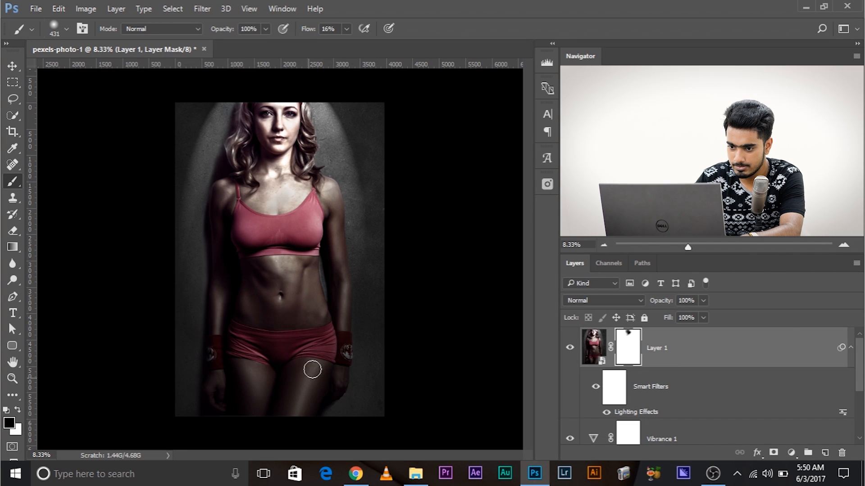
left_click_drag(202, 391, 210, 395, "alt")
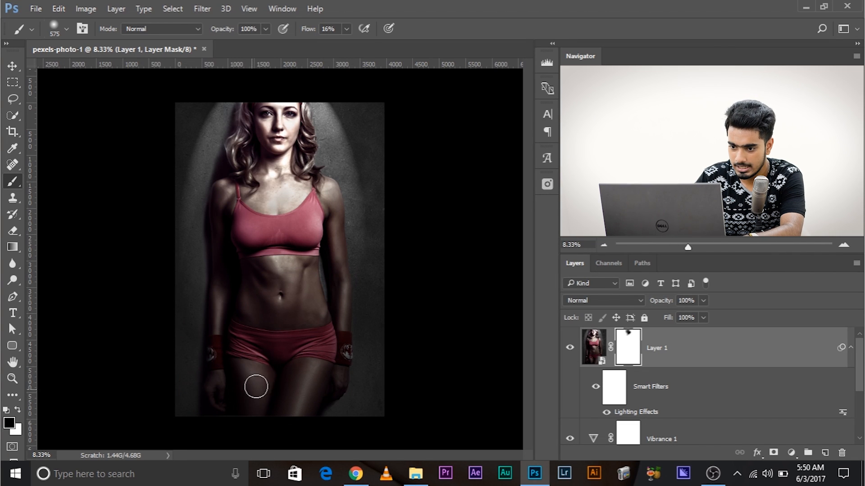
left_click(328, 28)
type("5")
key("Return")
mouse_move(314, 366)
left_mouse_down()
mouse_move(276, 434)
mouse_move(237, 367)
mouse_move(259, 409)
mouse_move(243, 360)
mouse_move(312, 272)
mouse_move(295, 267)
mouse_move(289, 330)
left_mouse_up()
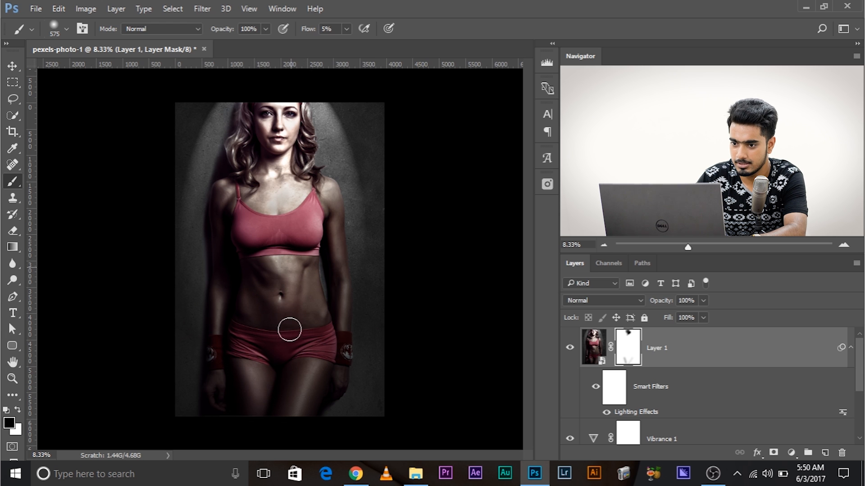
Reduce the brush to 455 px and paint black on Layer 1's mask along the arms.
right_click(346, 297)
right_click(338, 296, "alt")
left_click_drag(347, 286, 343, 325)
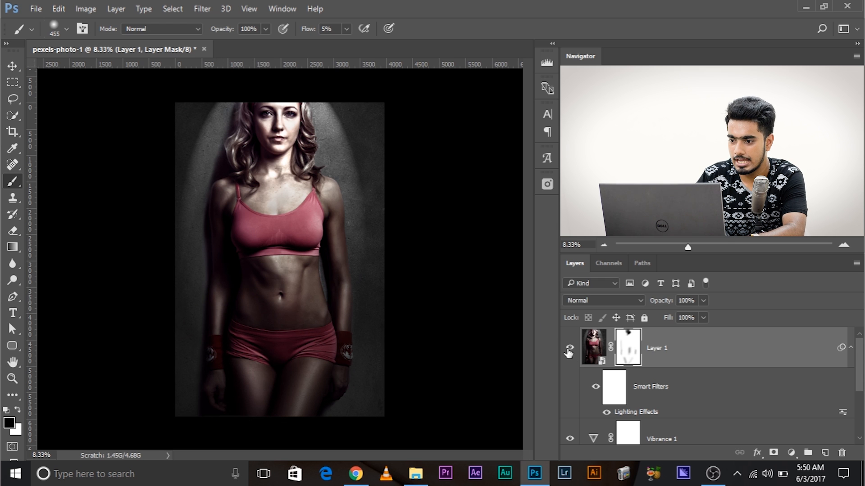
Compare the original Background photo with the full edit by isolating that layer and restoring the others.
scroll(569, 353, "down", 3)
left_click(569, 426, "alt")
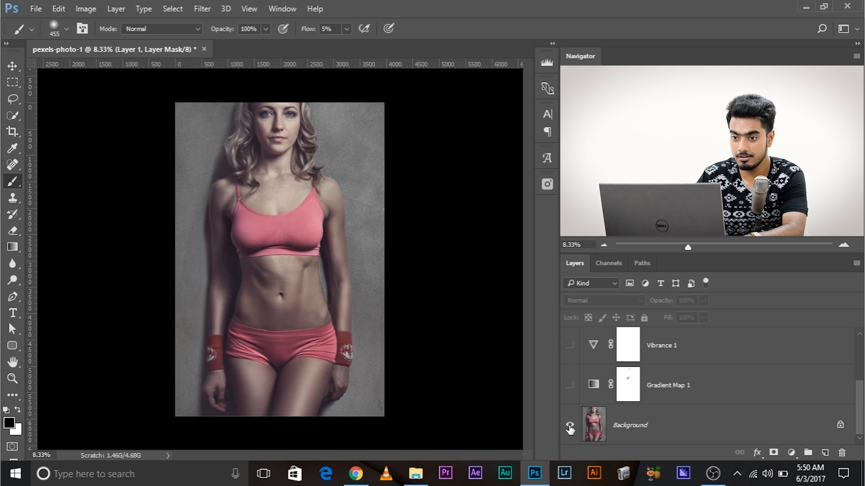
left_click(570, 426, "alt")
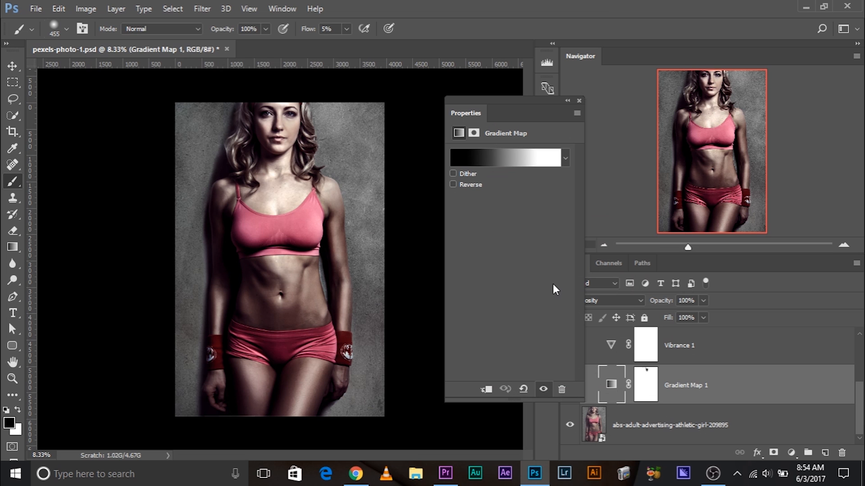
Open Gradient Map 1's gradient for editing and store it as a new preset named Body_1.
left_click(507, 160)
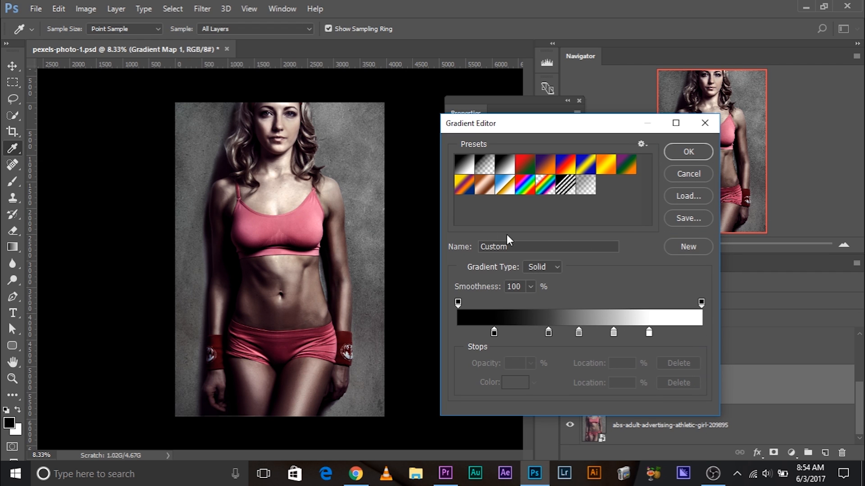
double_click(512, 246)
type("Body_1")
left_click(688, 246)
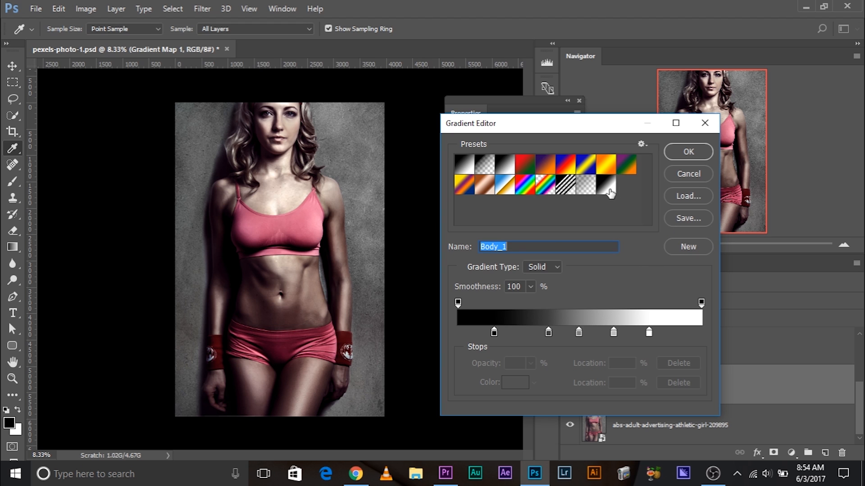
Move the dark grey stop slightly toward the midtones, and set the black stop's location to 16% and its colour to #161616.
left_click(545, 245)
mouse_move(494, 334)
left_mouse_down()
mouse_move(560, 336)
mouse_move(471, 334)
mouse_move(498, 337)
left_mouse_up()
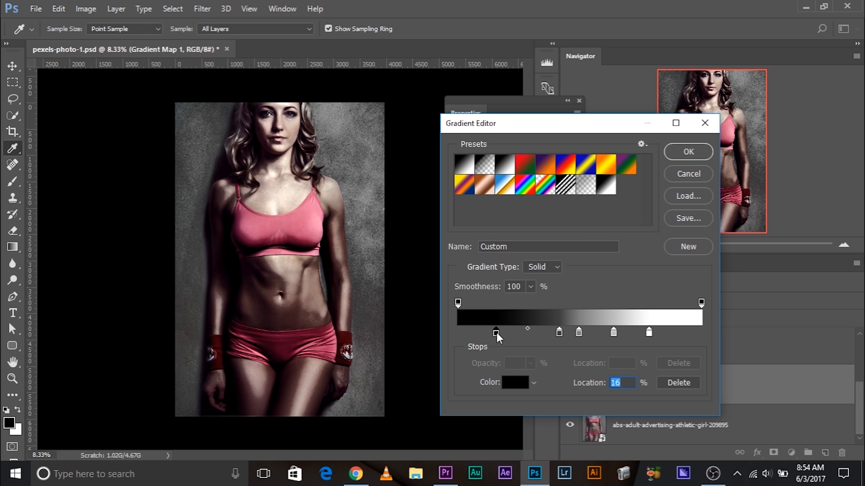
double_click(497, 335)
left_click(392, 296)
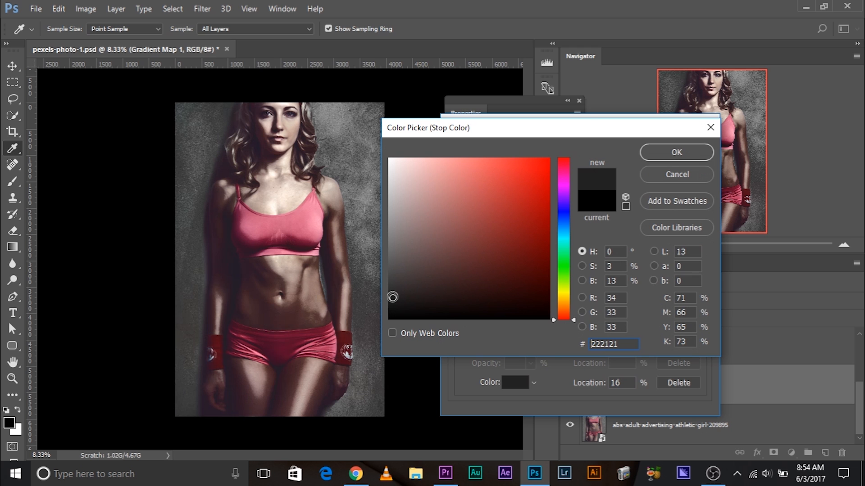
mouse_move(406, 317)
left_mouse_down()
mouse_move(396, 318)
mouse_move(367, 279)
mouse_move(386, 287)
mouse_move(387, 306)
left_mouse_up()
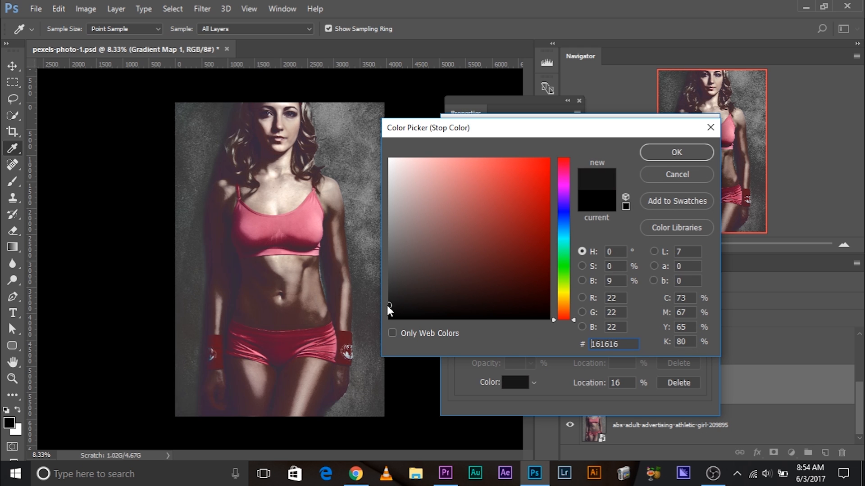
left_click(675, 153)
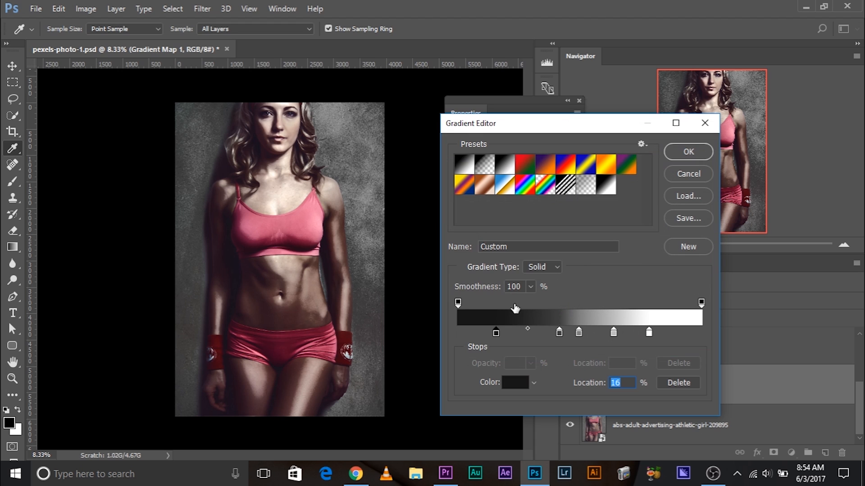
Store the modified gradient as a new preset named Body_2.
left_click(517, 243)
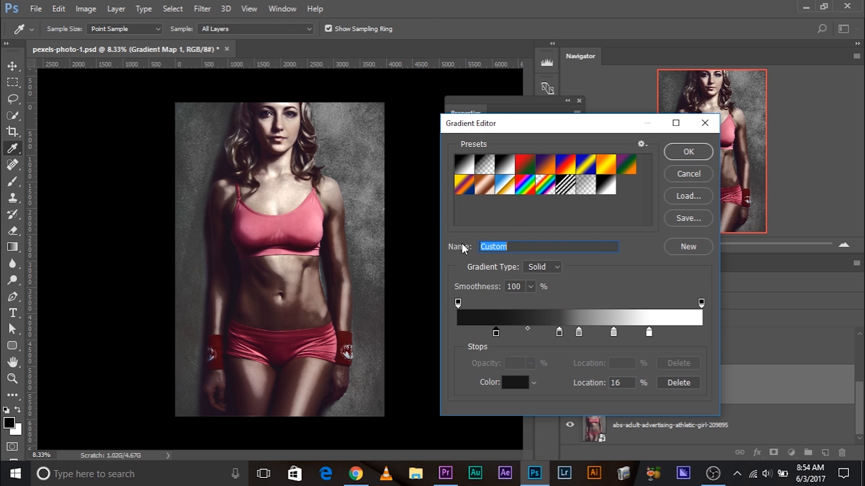
type("Body_2")
left_click(688, 248)
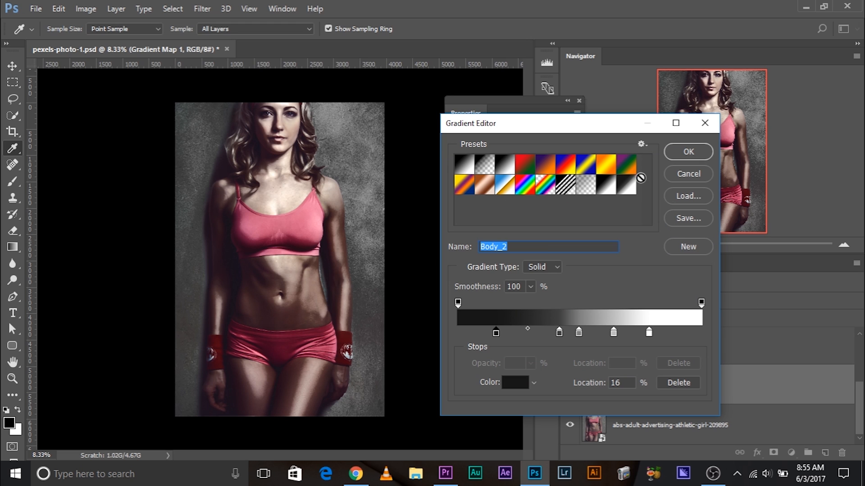
Try the Neutral Density preset, reselect Body_2, and save the gradient presets as a file named Body_Set in the Gradients folder.
left_click(591, 183)
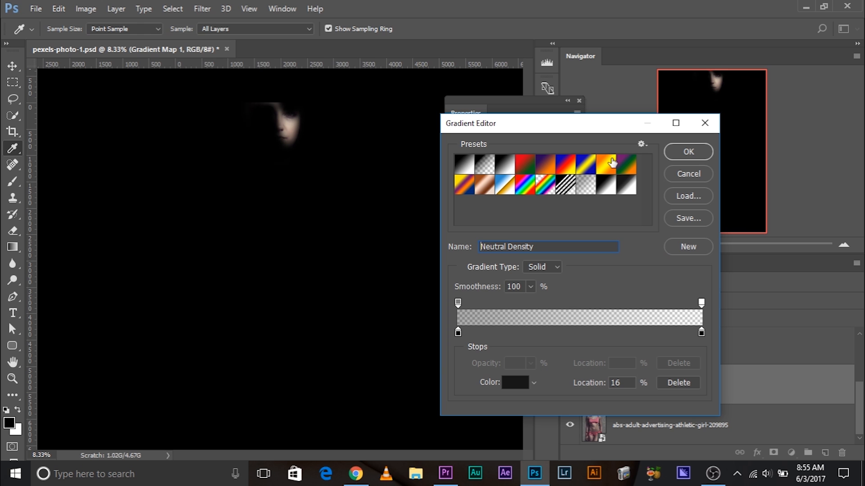
left_click(625, 186)
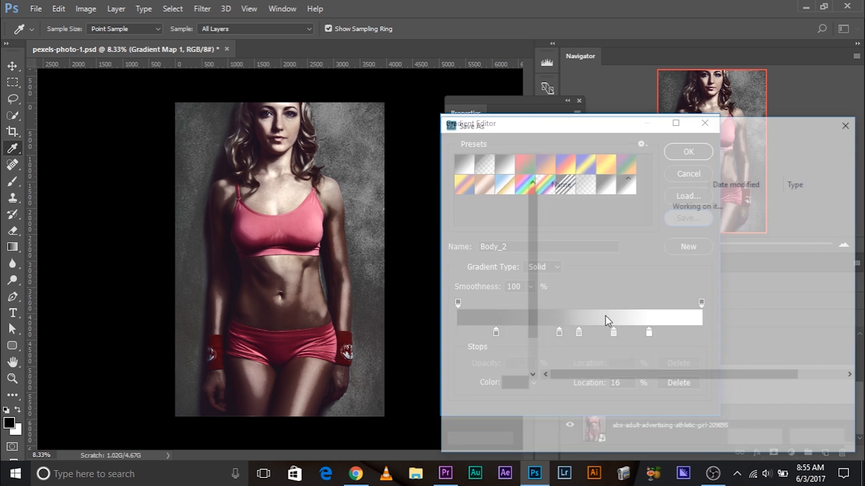
type("Body_S")
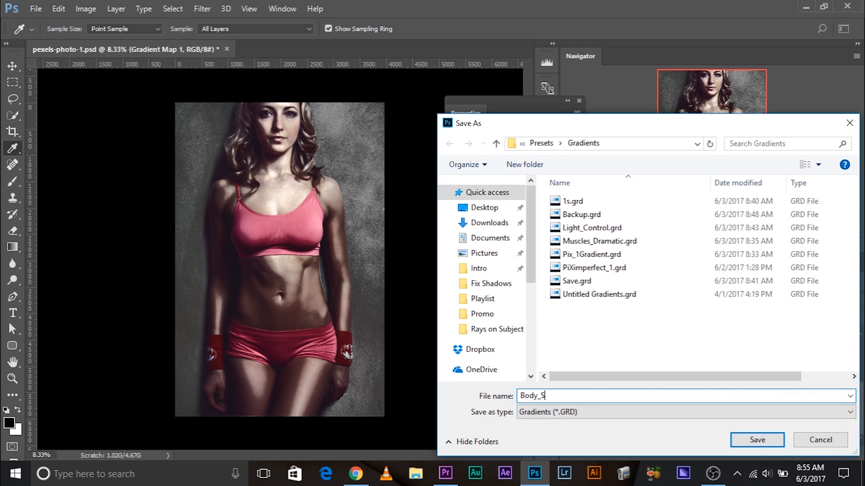
type("et")
left_click(757, 440)
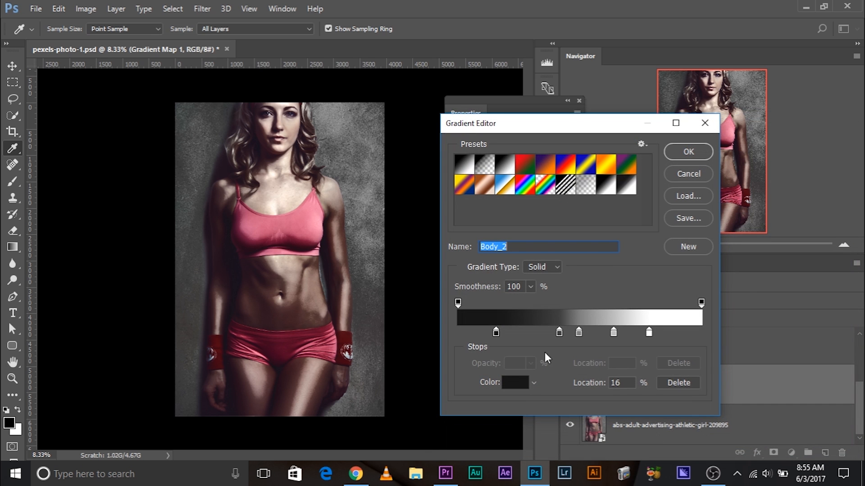
Leave the gradient editor without applying its changes to Gradient Map 1, and hide that layer.
key("b")
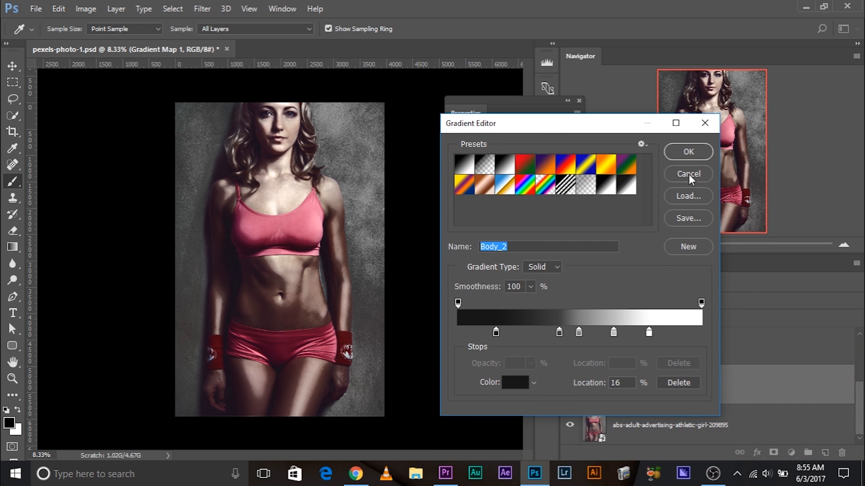
left_click(688, 174)
left_click(578, 101)
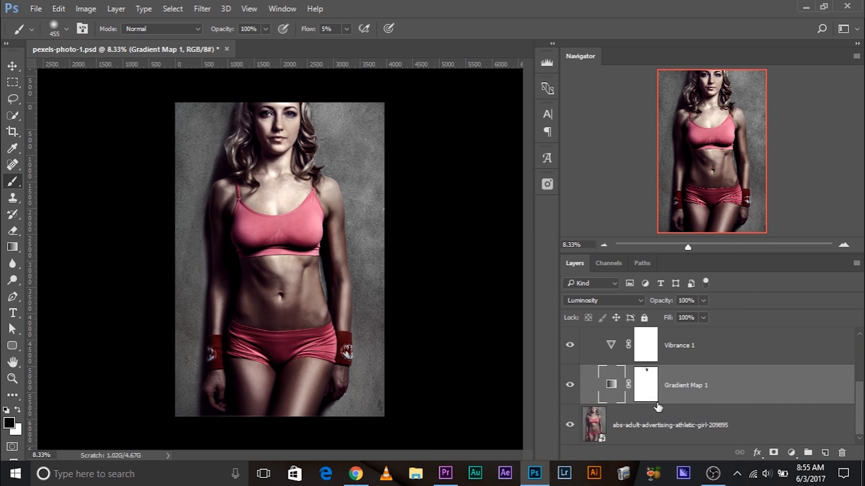
left_click(569, 386)
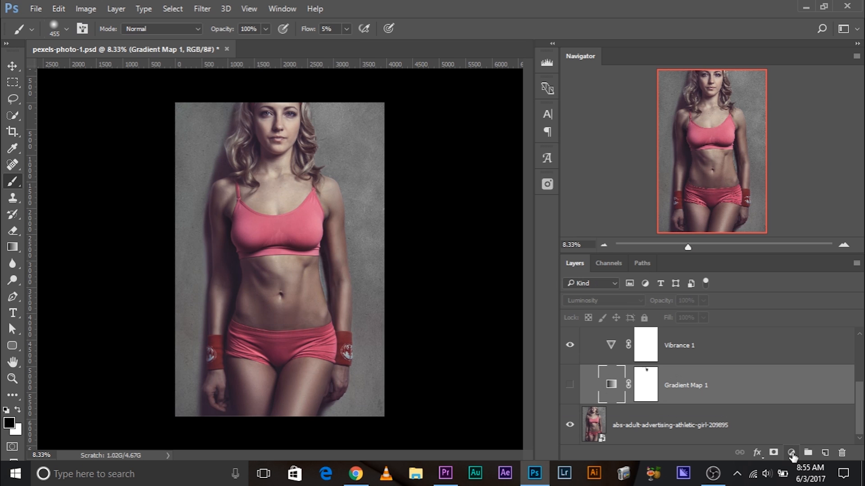
Add a new Gradient Map adjustment layer above Gradient Map 1 and set its blend mode to Luminosity.
left_click(791, 452)
left_click(786, 430)
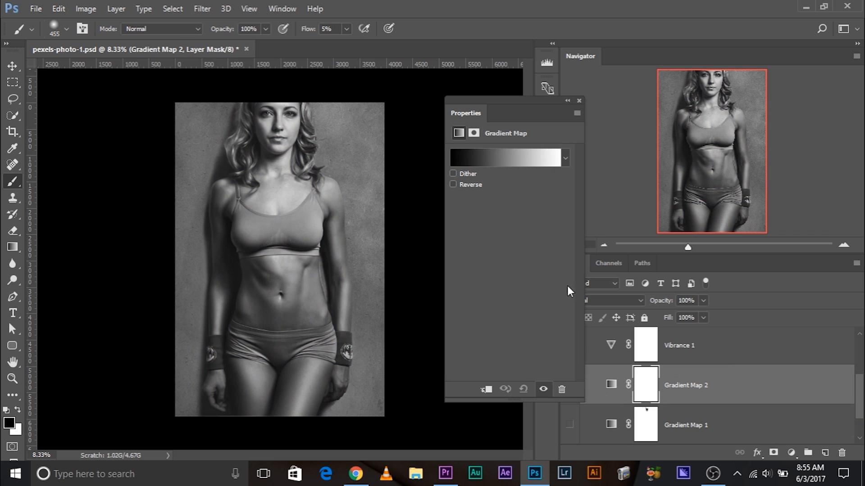
left_click_drag(517, 107, 482, 91)
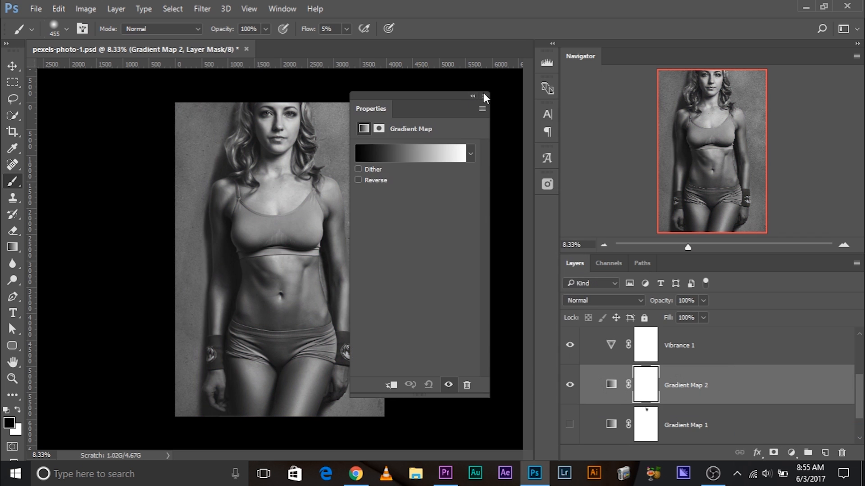
left_click(483, 92)
left_click(596, 301)
left_click(602, 290)
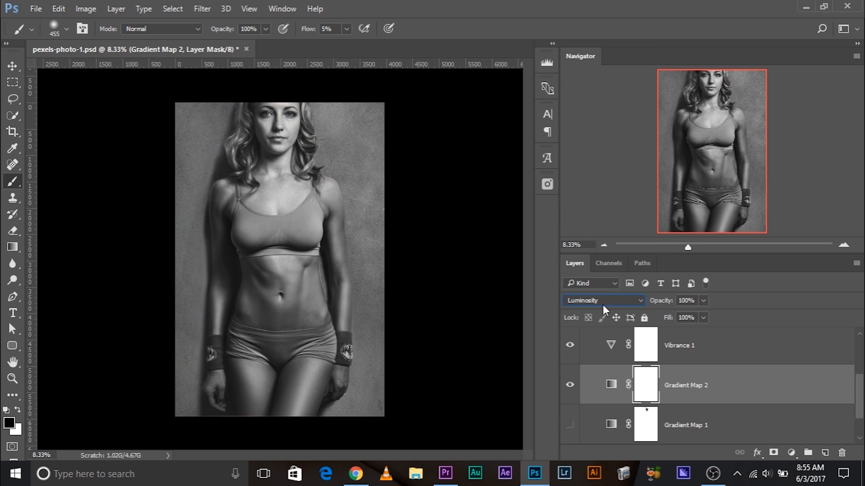
Open Gradient Map 2's gradient, check the gradient files available to load without loading any, and apply the Body_1 preset.
double_click(613, 391)
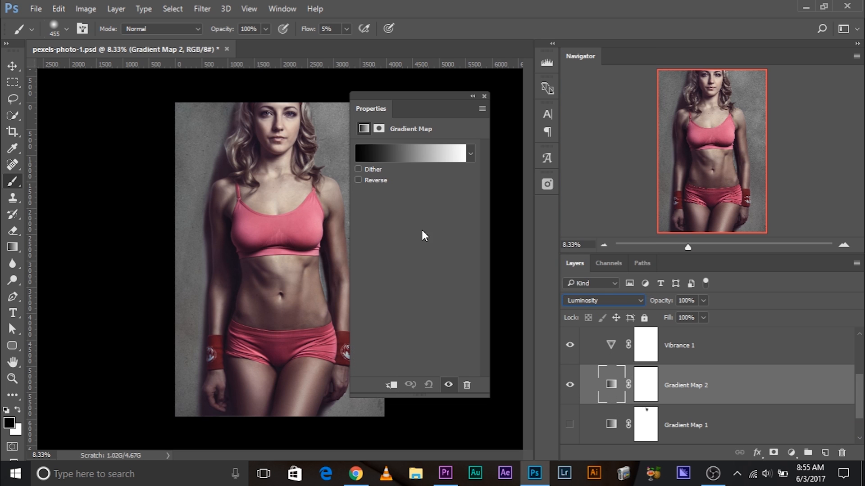
left_click(401, 152)
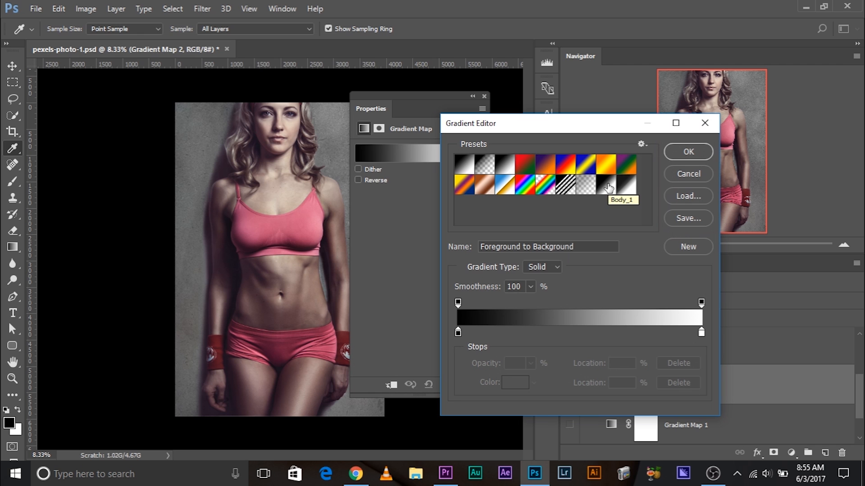
left_click(677, 196)
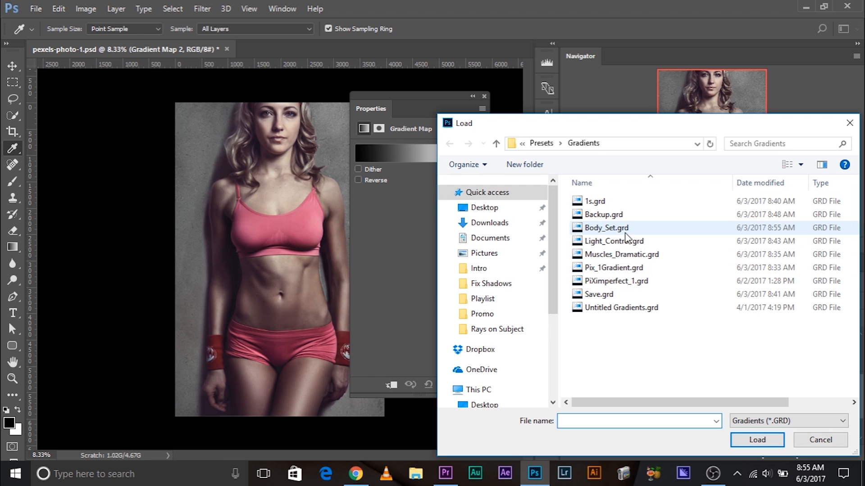
left_click(820, 440)
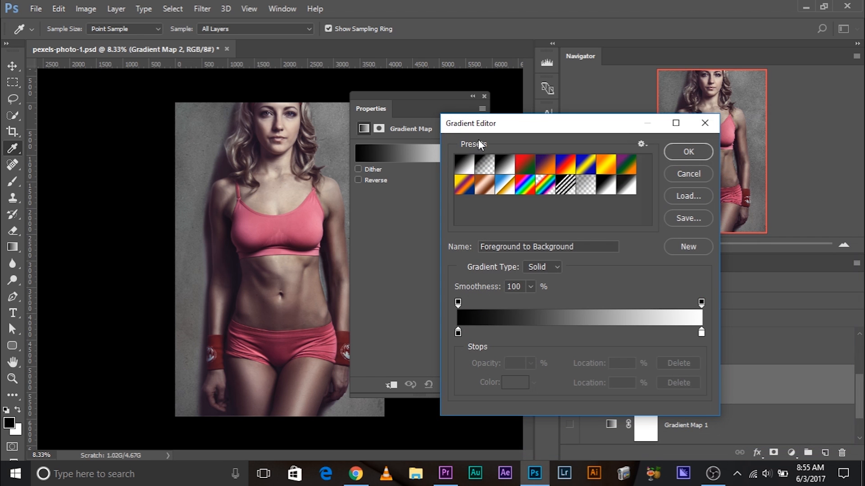
left_click(604, 186)
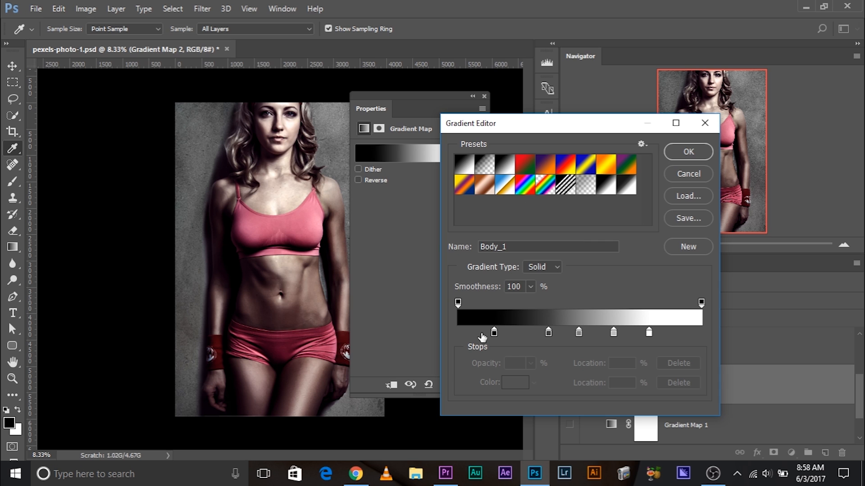
Spread the Body_1 gradient's color stops outward, moving the black stop to 0%, the white stop to 100%, and the dark and light gray stops toward the ends.
left_click_drag(493, 333, 457, 338)
left_click_drag(647, 335, 701, 334)
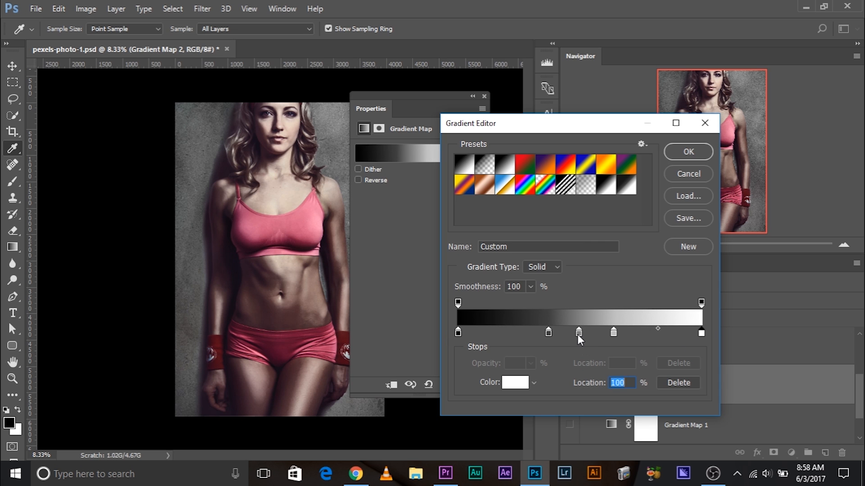
left_click(578, 334)
left_click_drag(548, 333, 515, 337)
left_click_drag(612, 336, 644, 331)
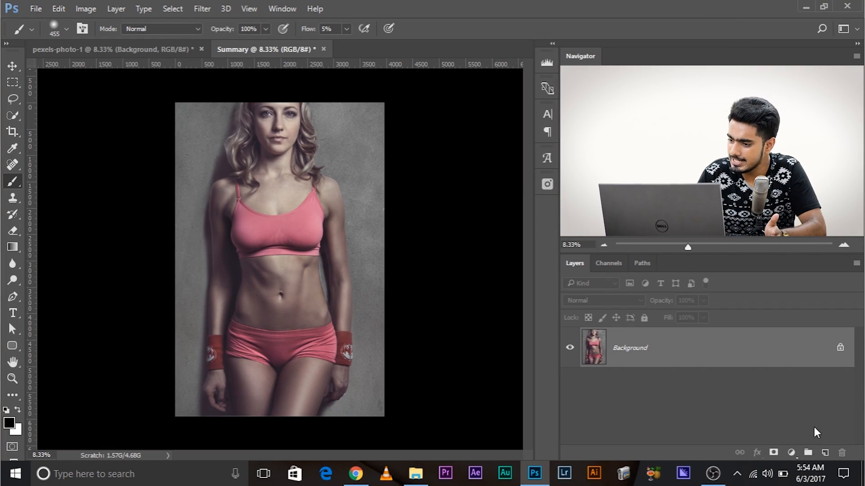
In the Summary document, add a Gradient Map adjustment layer above the Background and set its blend mode to Luminosity.
left_click(791, 452)
left_click(795, 427)
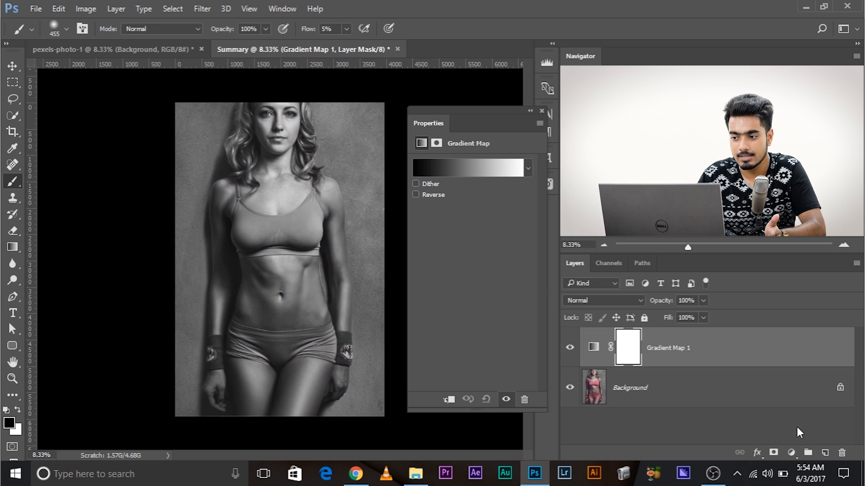
left_click(607, 299)
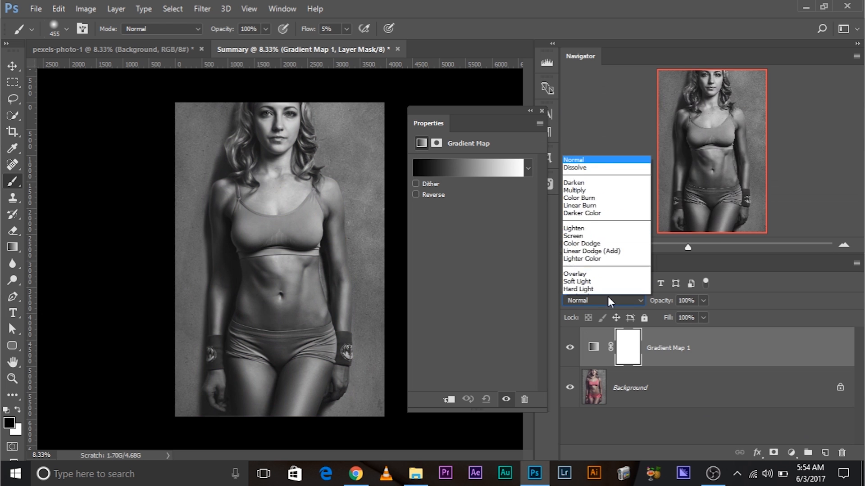
left_click(610, 290)
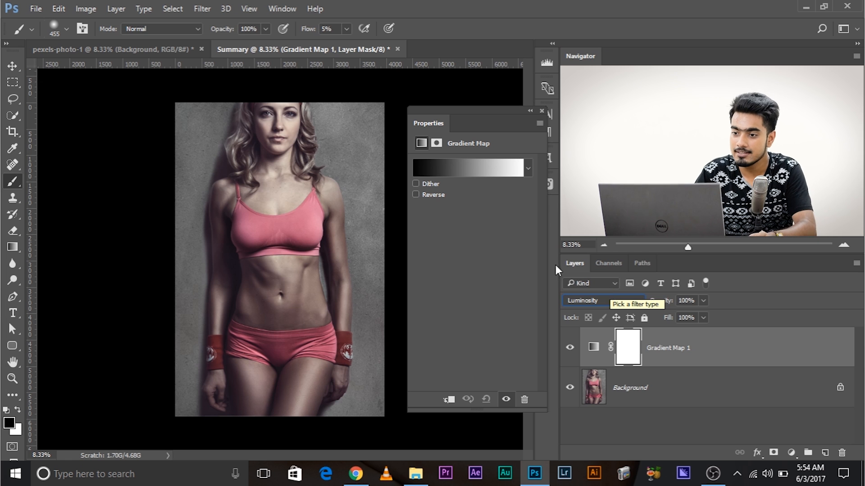
Add a color stop at 50% to the Gradient Map's black-to-white gradient and set its color brightness to 50%.
left_click(480, 169)
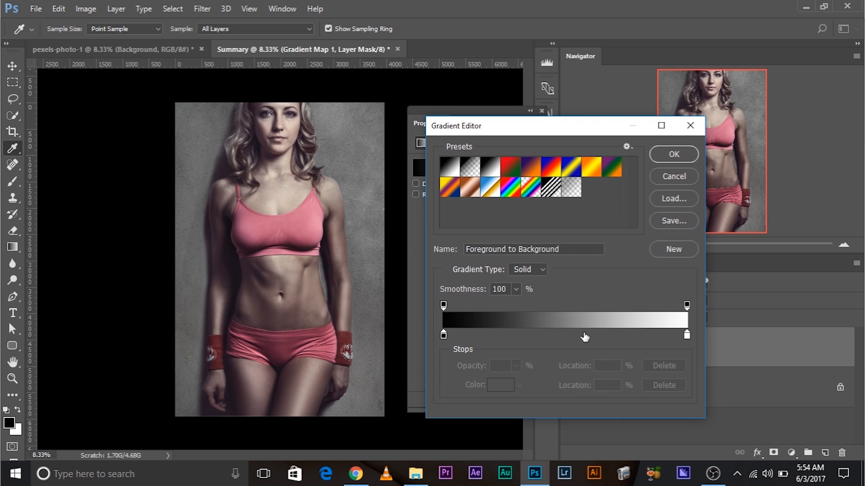
left_click(568, 335)
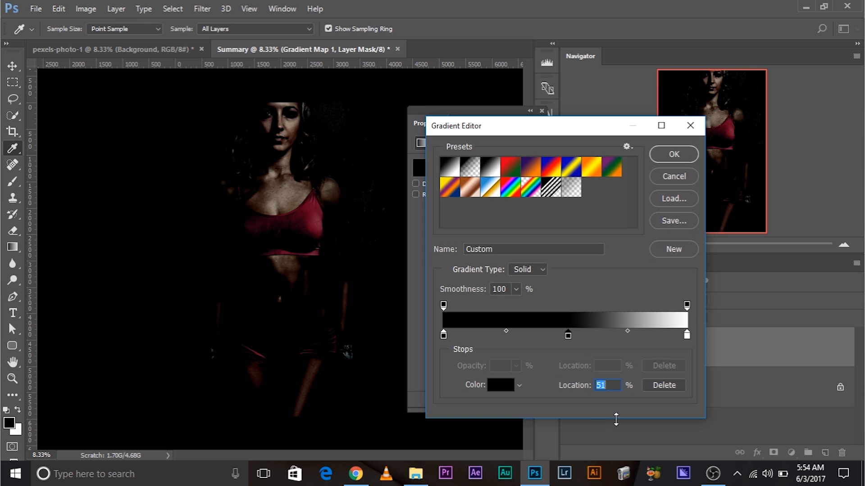
type("50")
double_click(566, 336)
left_click(616, 279)
type("50")
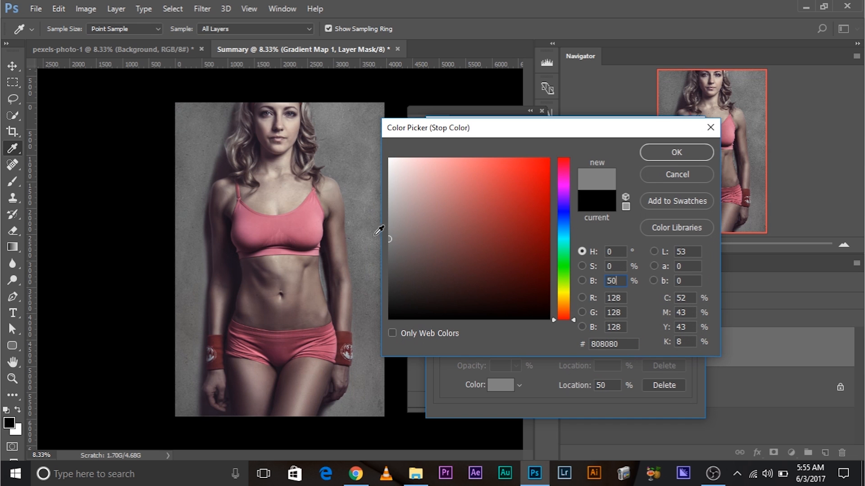
left_click(665, 151)
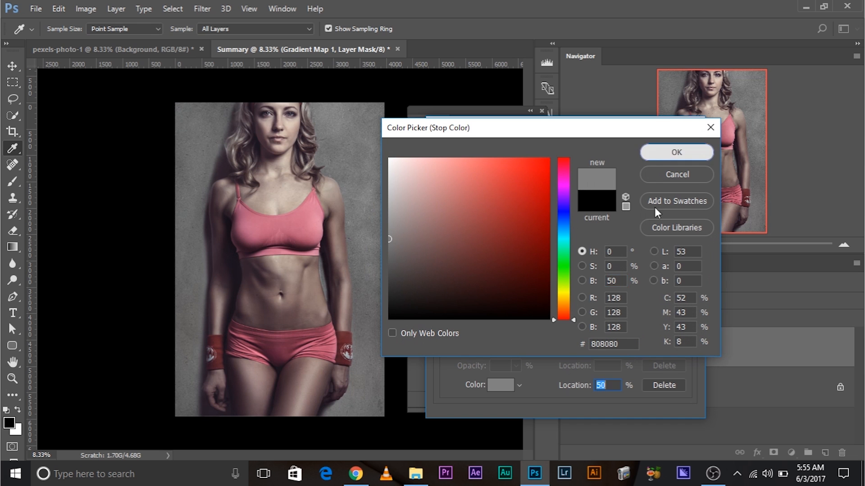
Add a light gray color stop at 75% on the gradient and set its color brightness to 75%.
left_click(633, 335)
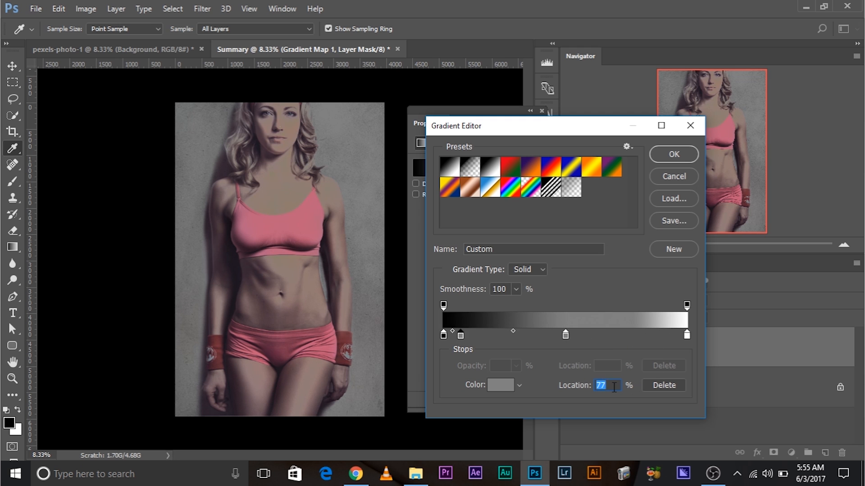
left_click_drag(632, 335, 627, 335)
double_click(626, 335)
left_click(620, 278)
type("75")
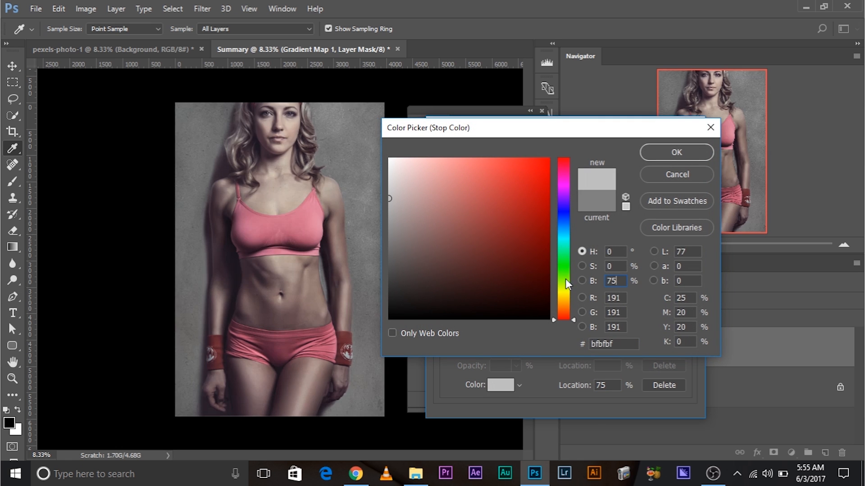
left_click(669, 156)
Add a dark gray color stop at 24% with 25% color brightness, and select the 50% stop.
left_click(501, 335)
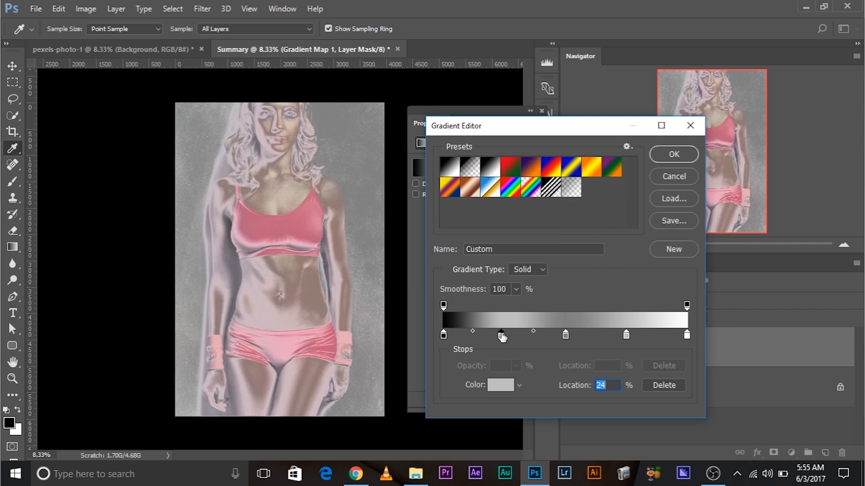
double_click(501, 339)
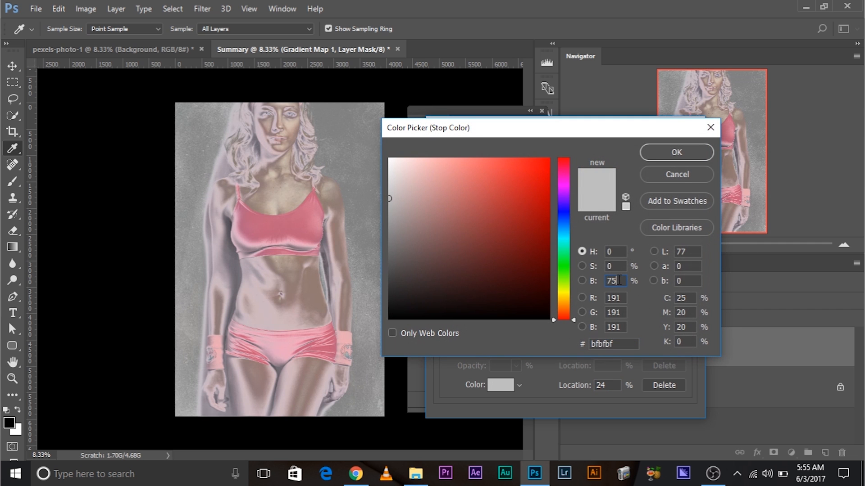
type("25")
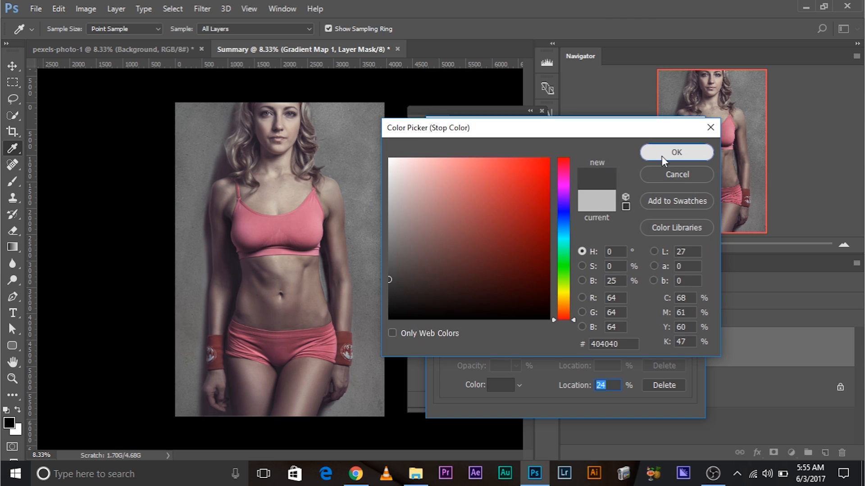
left_click(662, 156)
left_click(566, 339)
left_click_drag(566, 336, 566, 340)
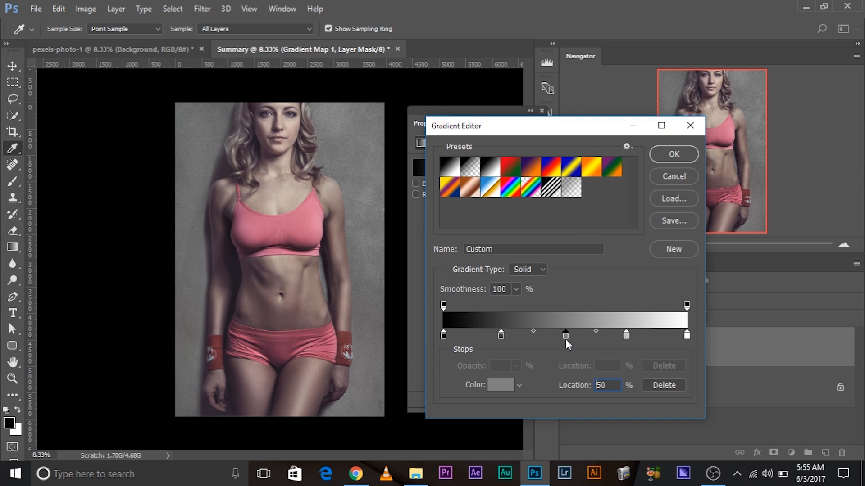